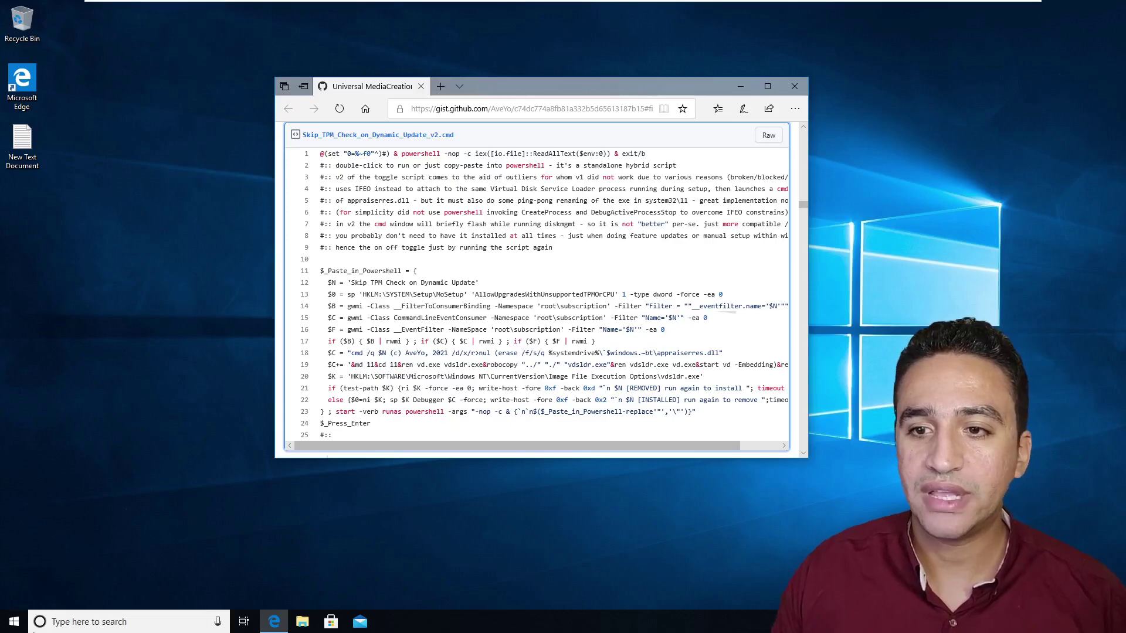
Launch Registry Editor by running regedit from the Run box
click(16, 626)
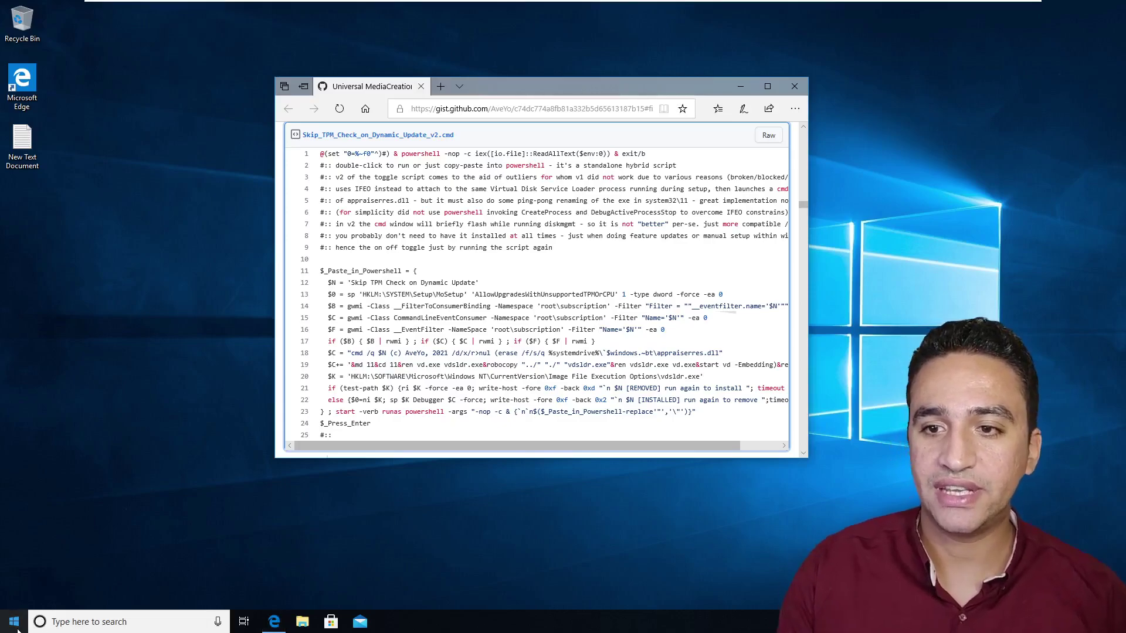
click(16, 627)
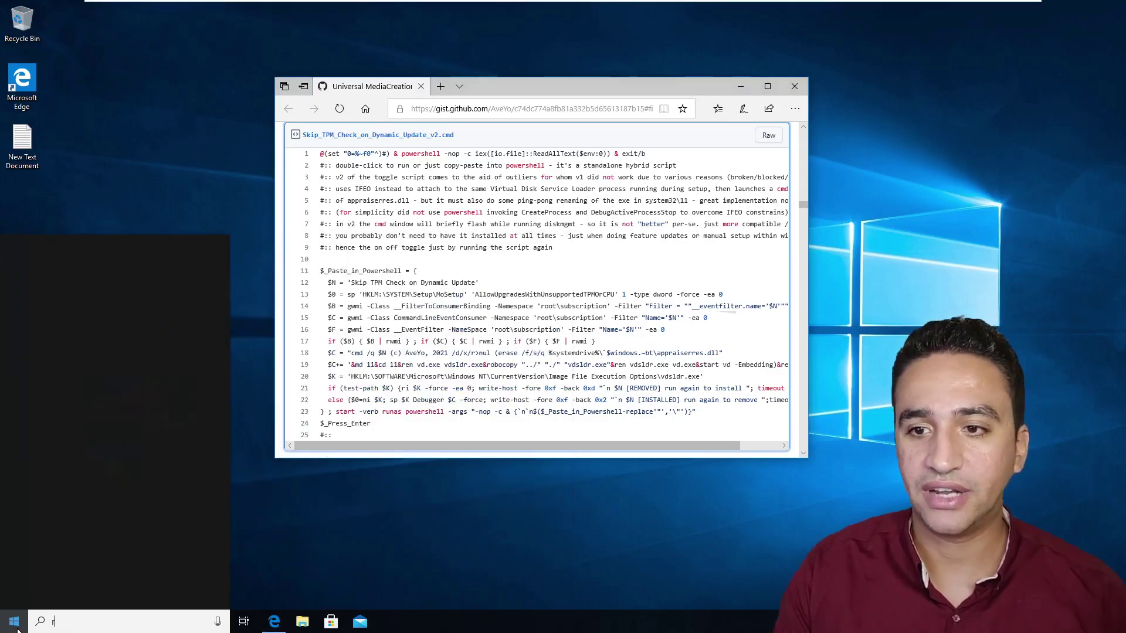
click(17, 627)
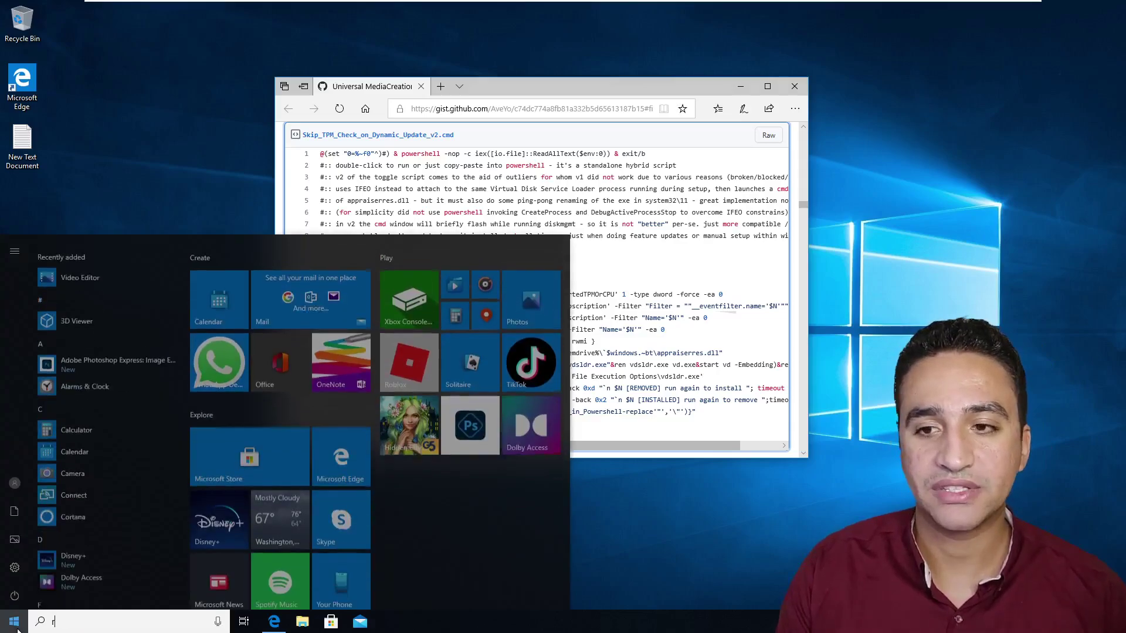
text(r)
key(super+r)
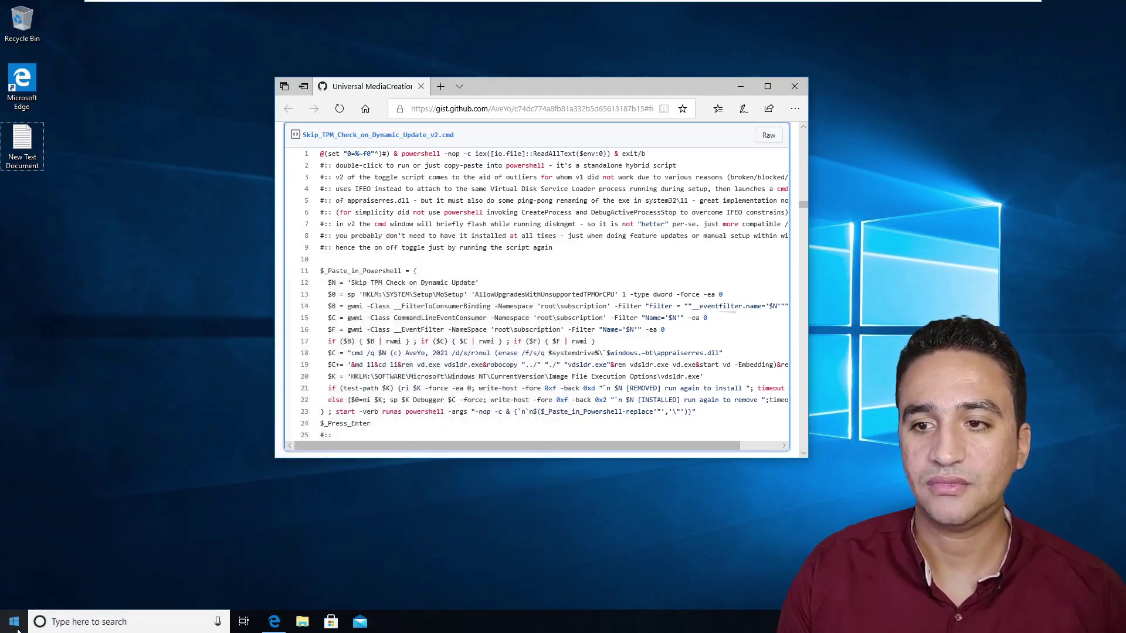
text(regedit)
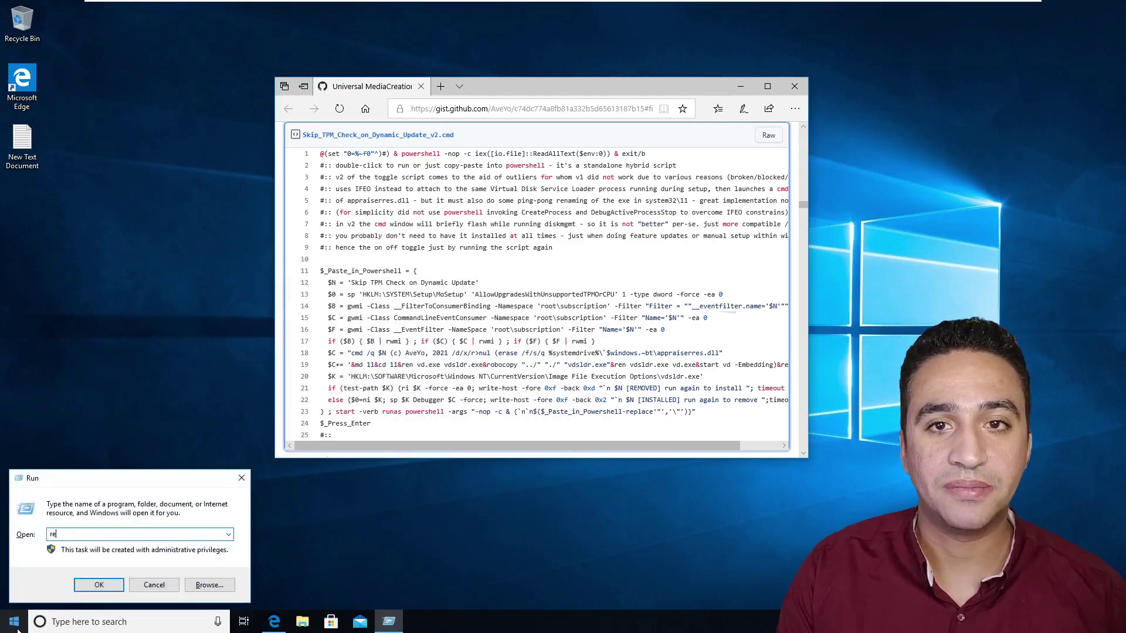
key(ctrl+a)
key(Return)
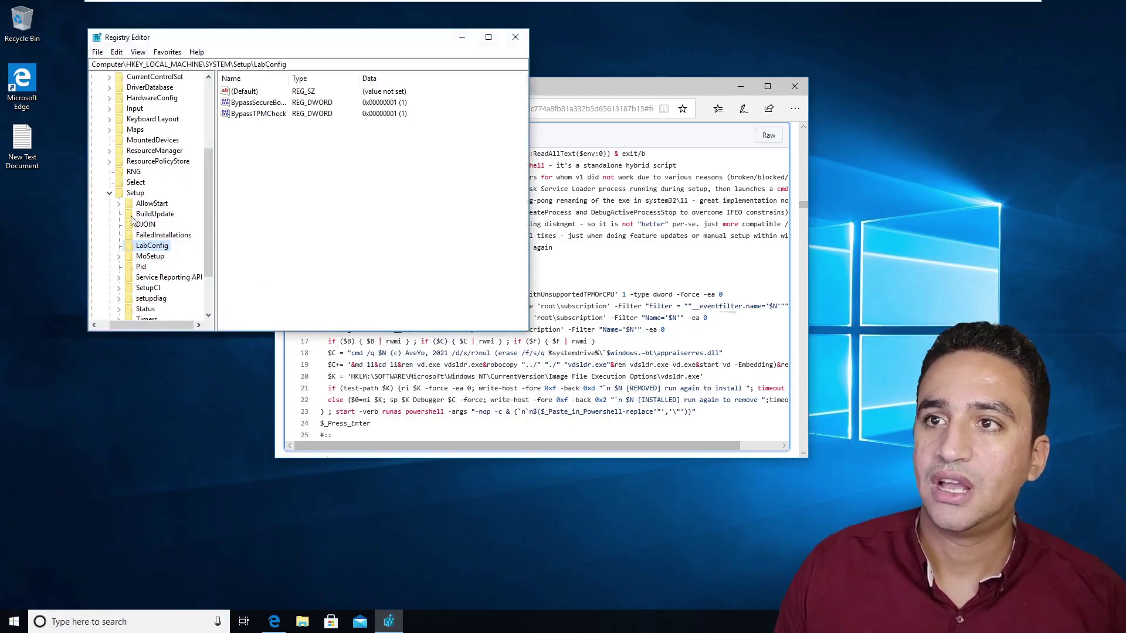
Navigate to HKEY_LOCAL_MACHINE\SYSTEM\Setup\MoSetup and expand it to show Tracking and Volatile
click(119, 193)
scroll(111, 198, up, 5)
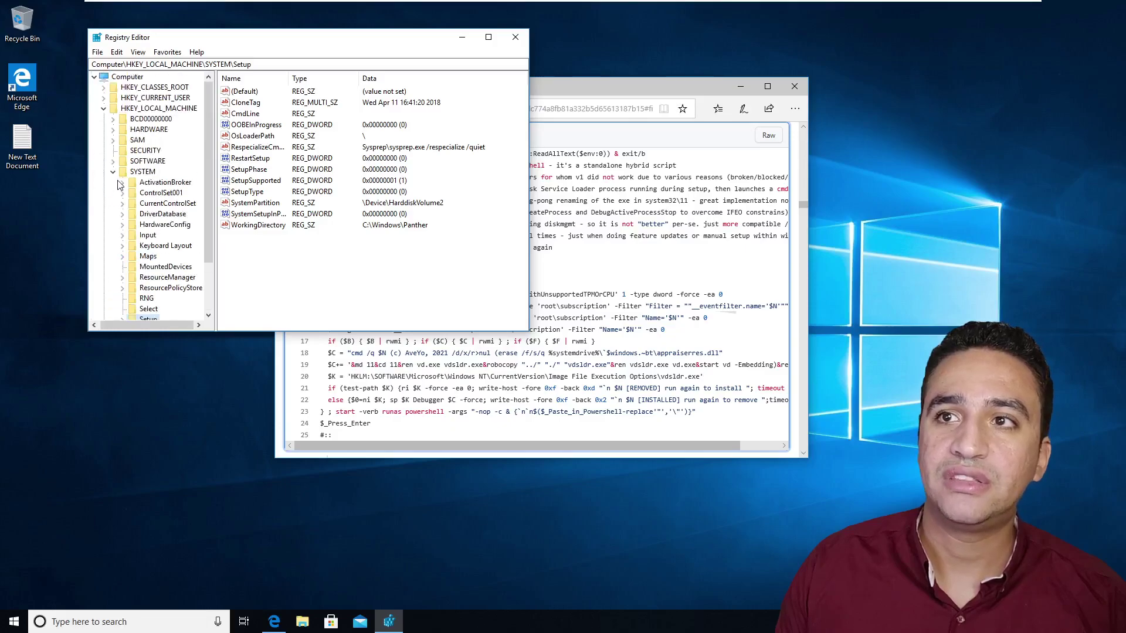
click(114, 171)
click(104, 109)
click(104, 109)
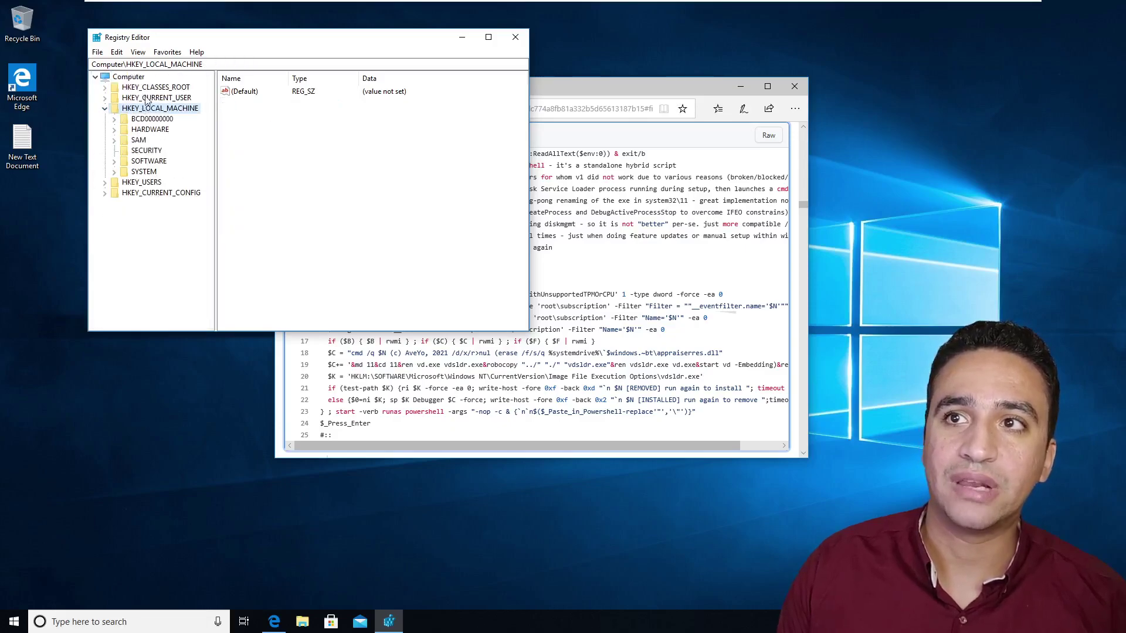
click(114, 172)
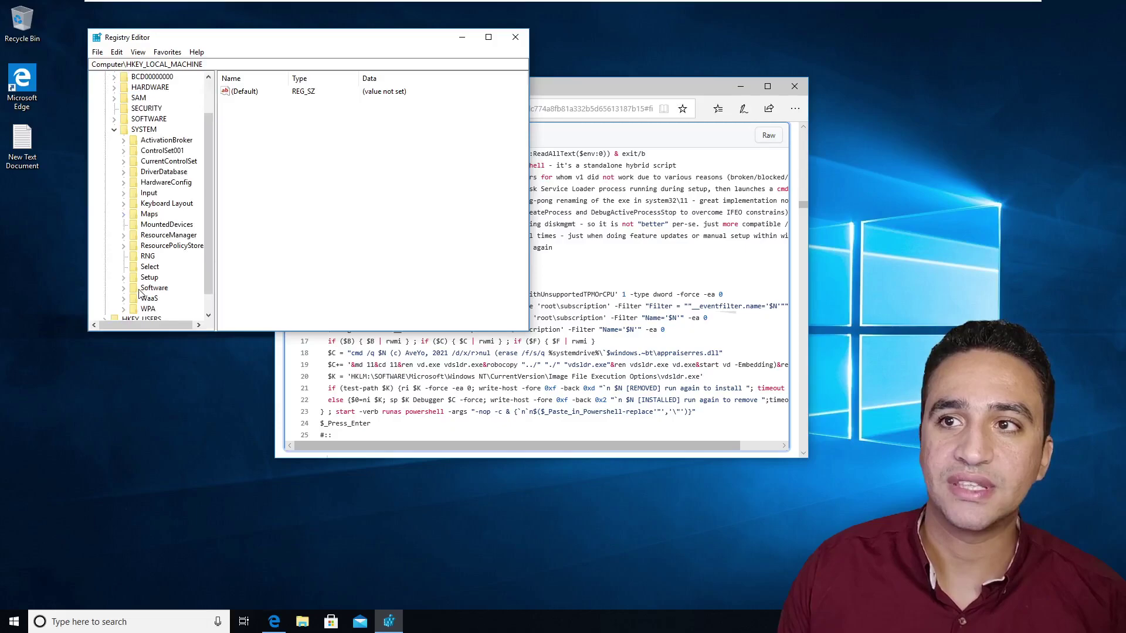
scroll(124, 282, down, 3)
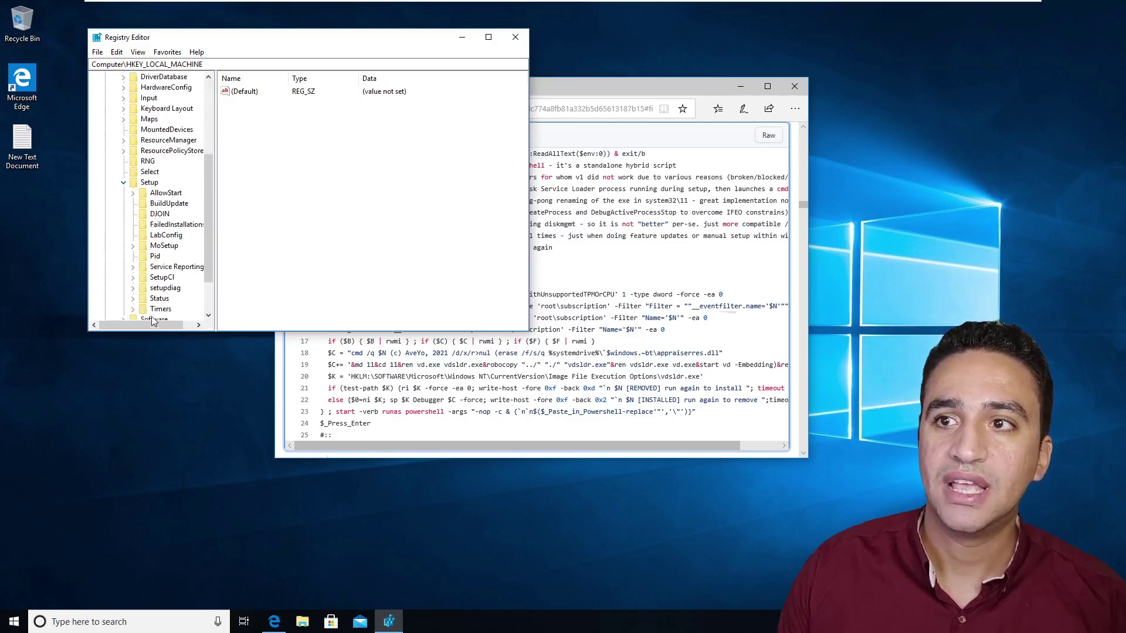
click(153, 247)
click(132, 246)
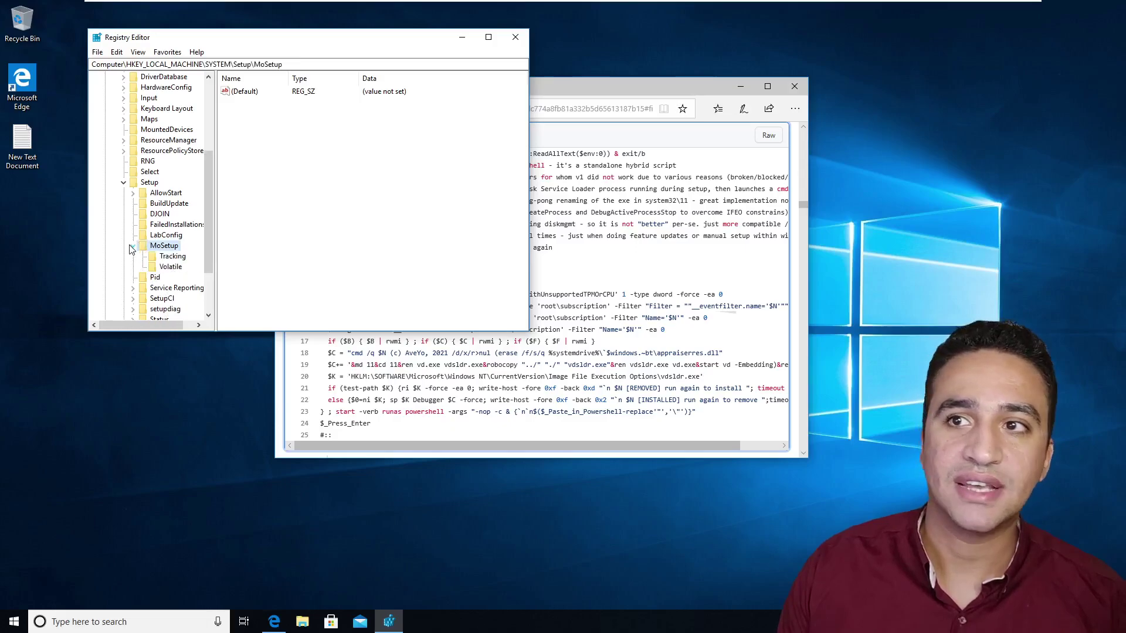
Add a new DWORD (32-bit) value to MoSetup, keeping its default name for now
right_click(267, 145)
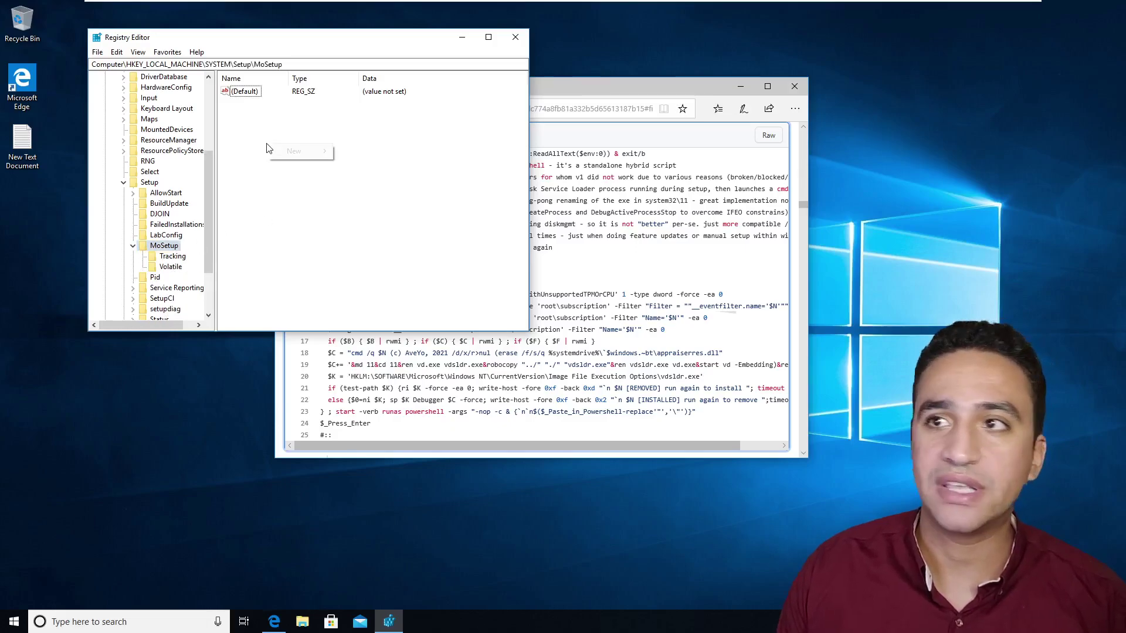
mouse_move(299, 153)
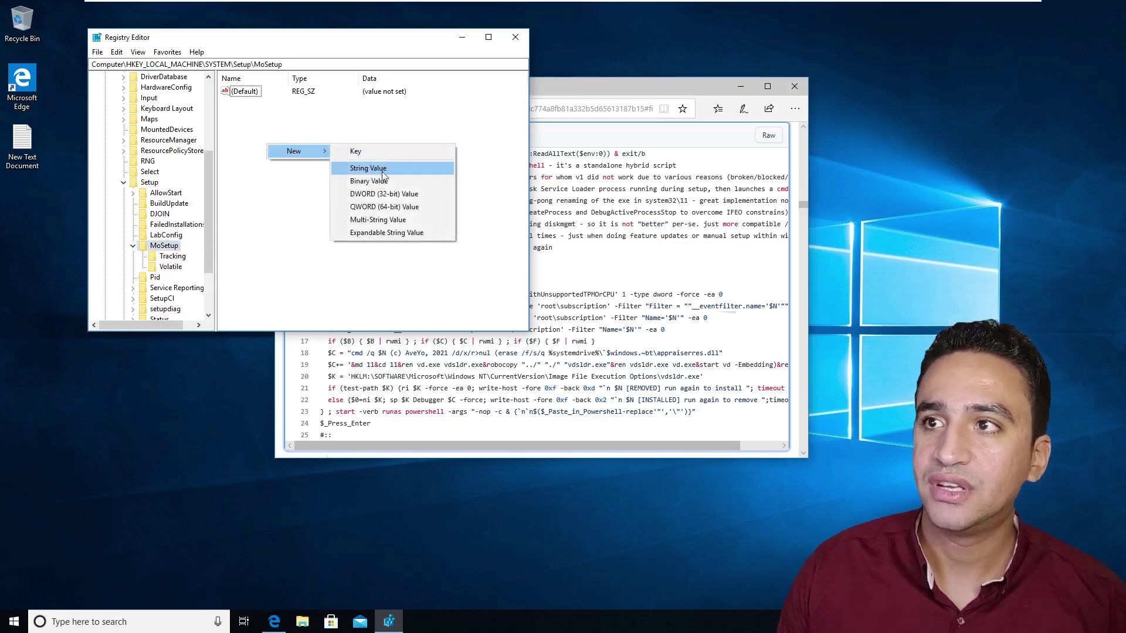
click(382, 194)
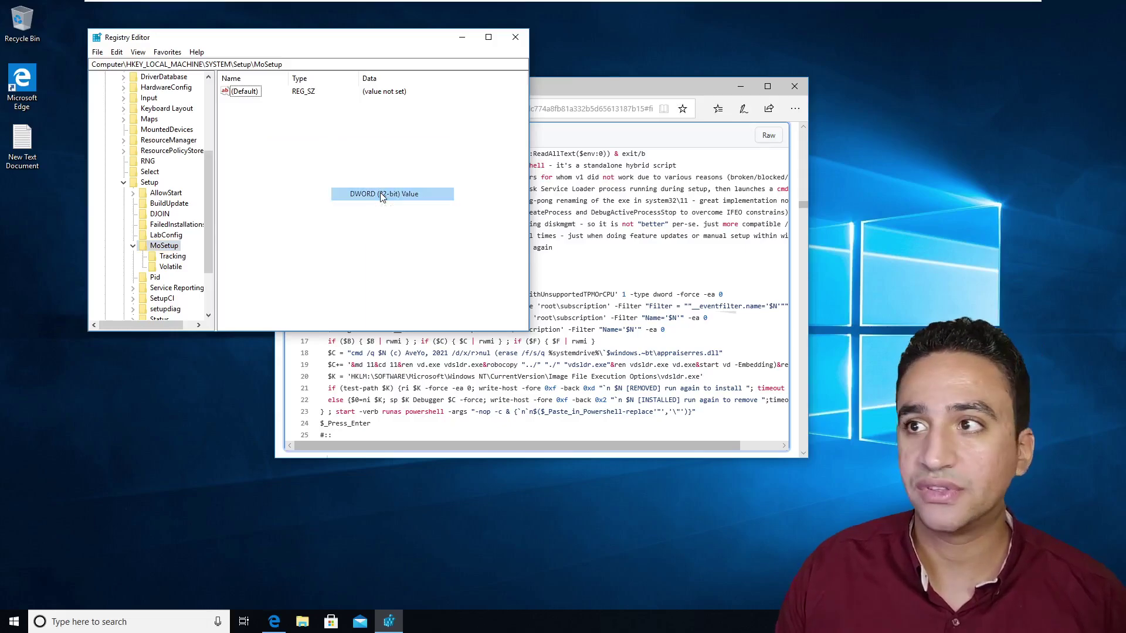
key(Return)
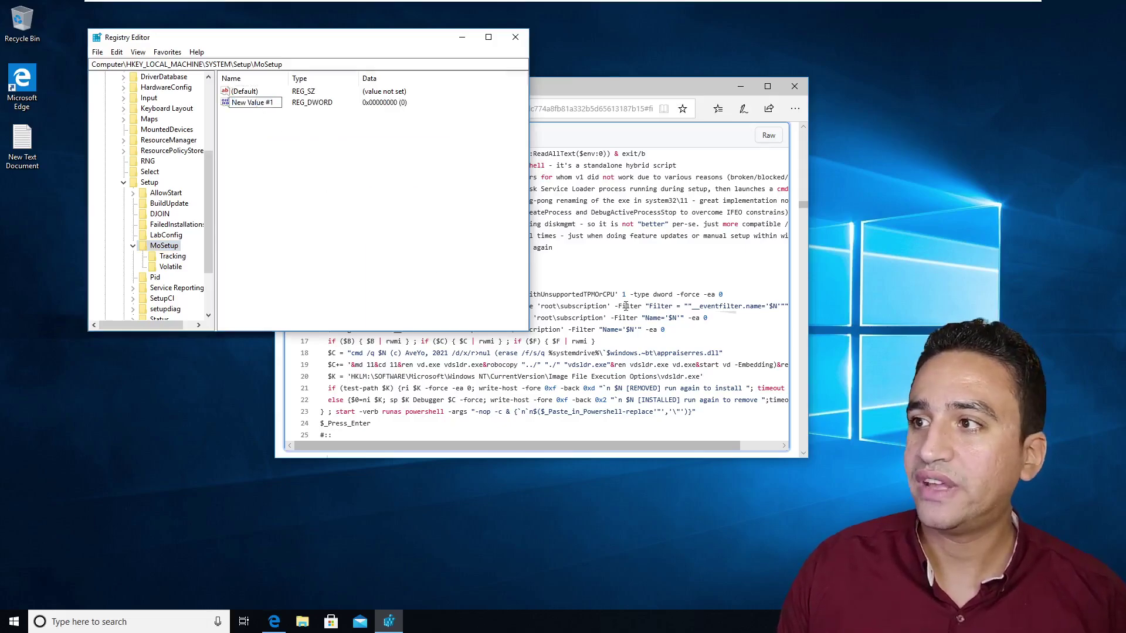
Rename the new value to AllowUpgradesWithUnsupportedTPMOrCPU, taking the name from the gist script
click(616, 318)
drag(475, 295, 613, 299)
key(ctrl+c)
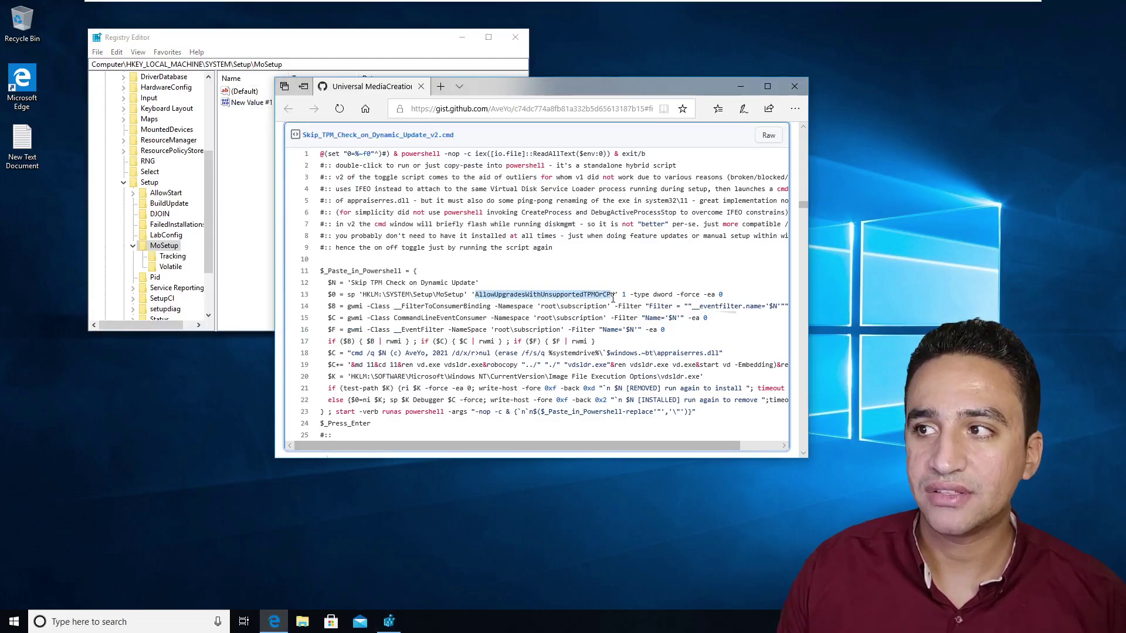
click(260, 108)
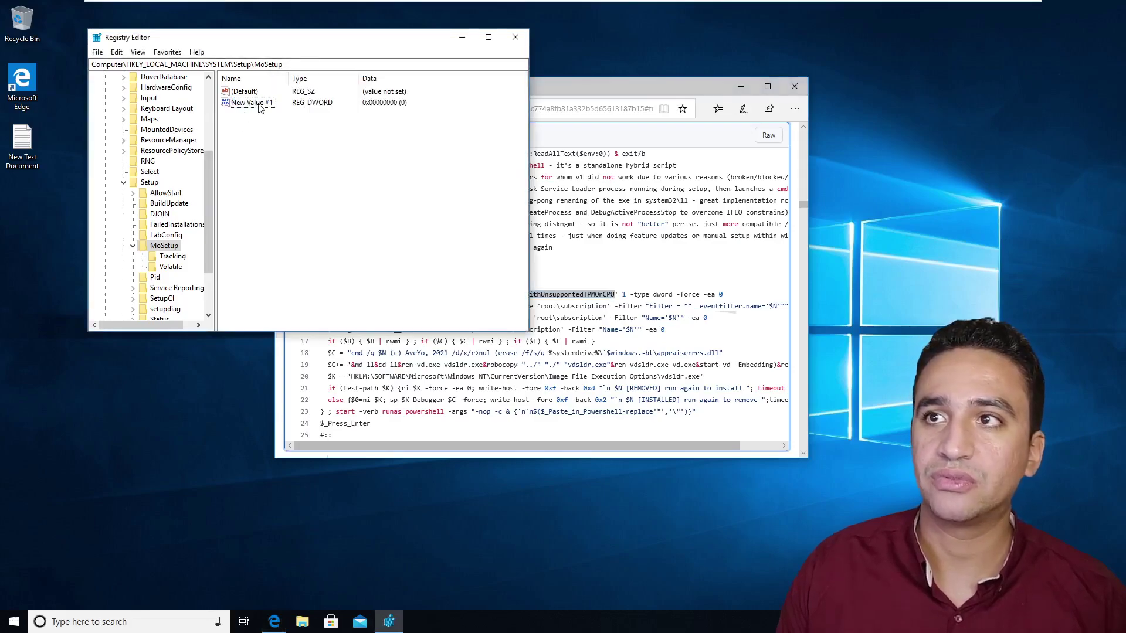
click(259, 109)
key(ctrl+v)
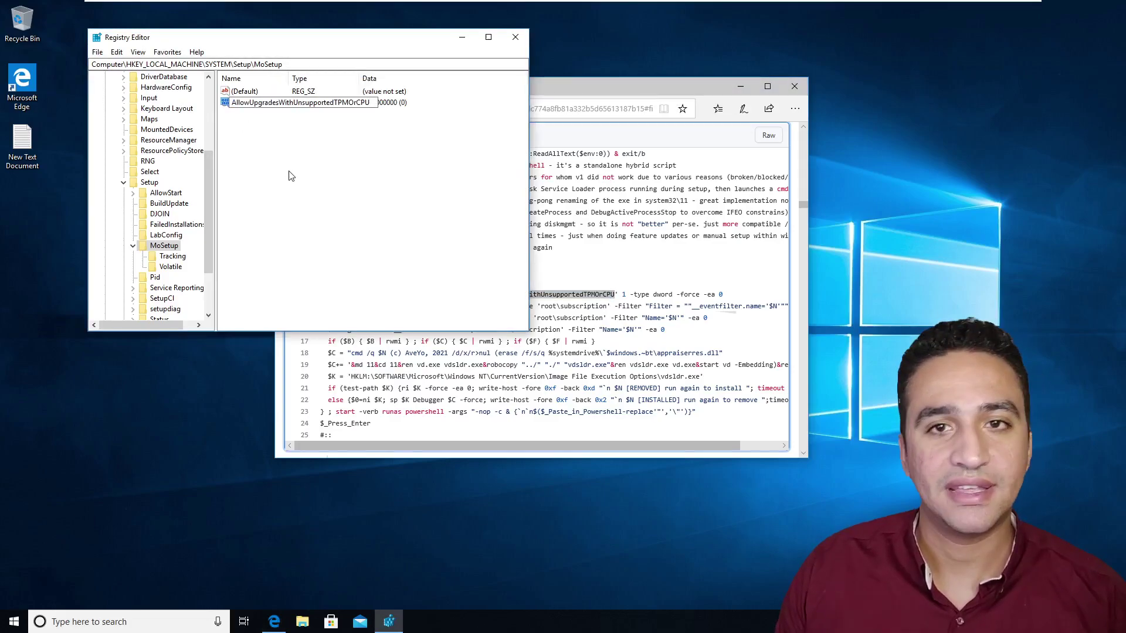
key(Return)
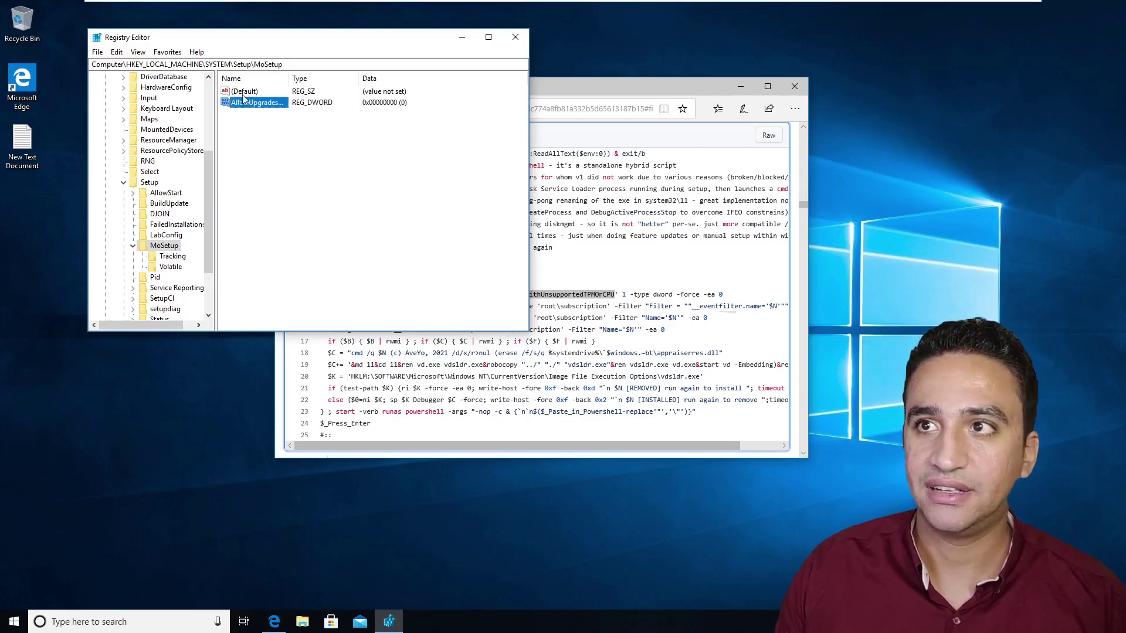
Change AllowUpgradesWithUnsupportedTPMOrCPU's value data from 0 to 1
double_click(282, 109)
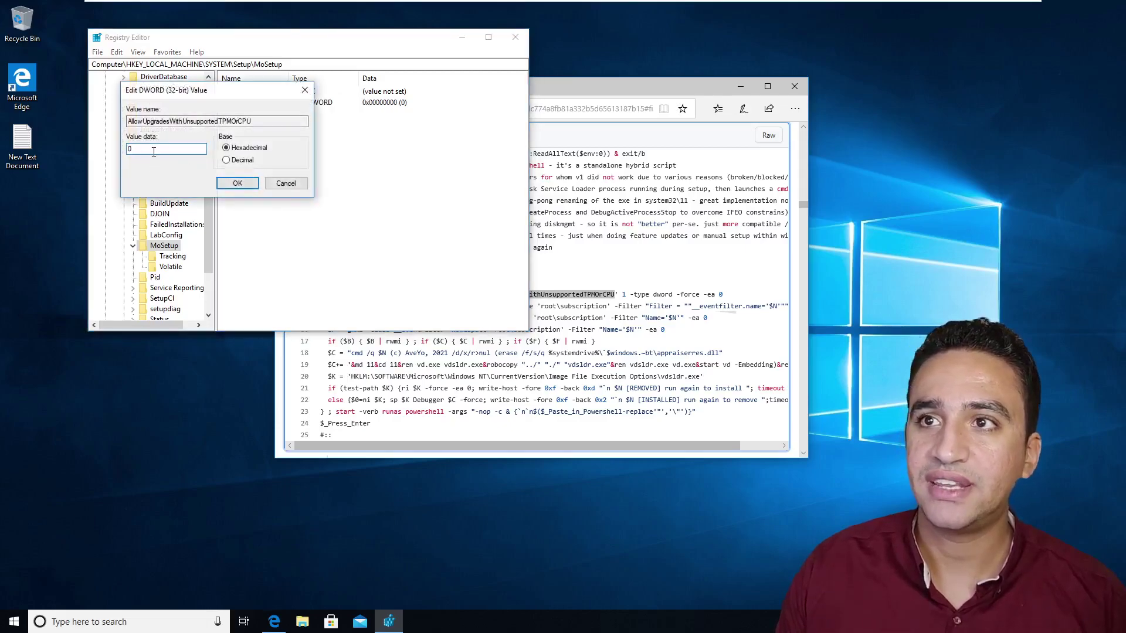
text(1)
click(237, 184)
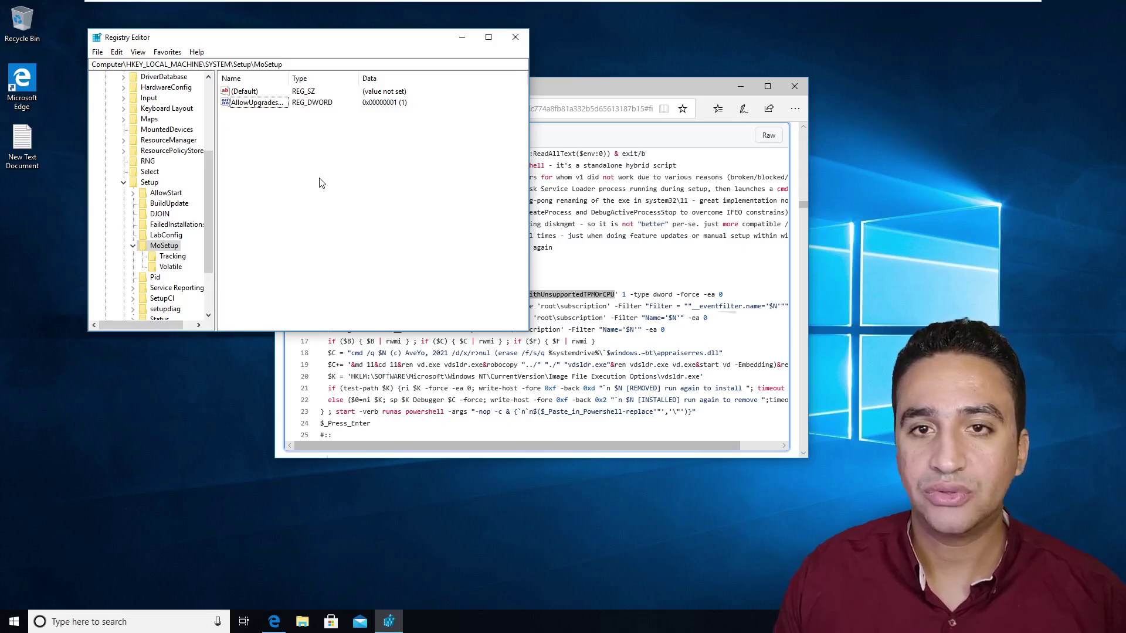
Bring the gist page in Edge to the front and maximize the browser window
click(682, 344)
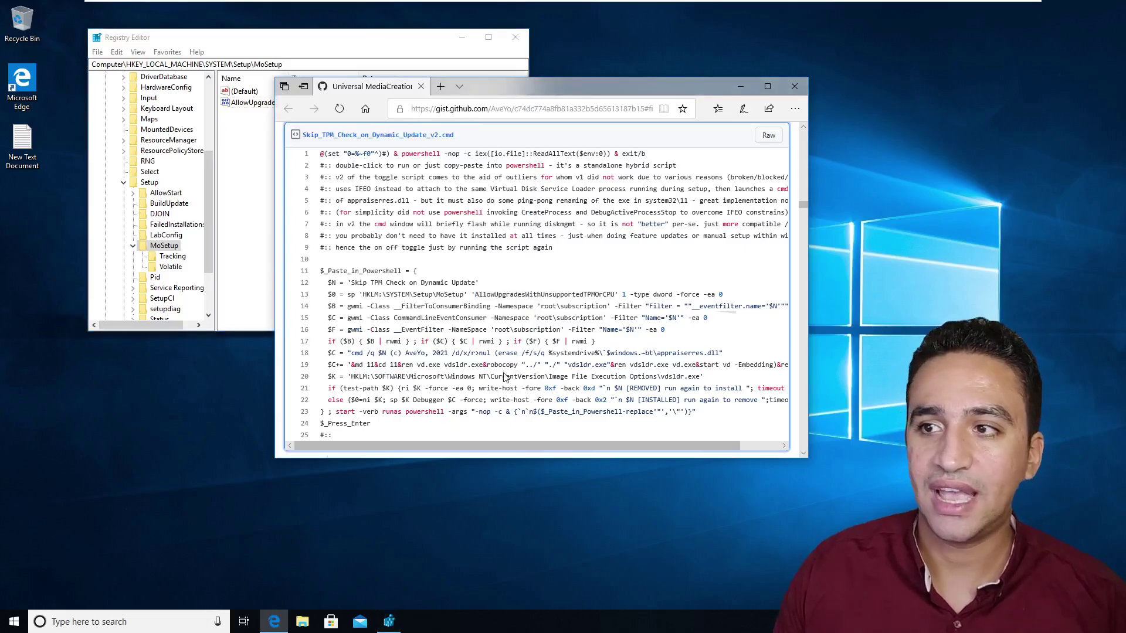
click(504, 109)
drag(425, 109, 691, 114)
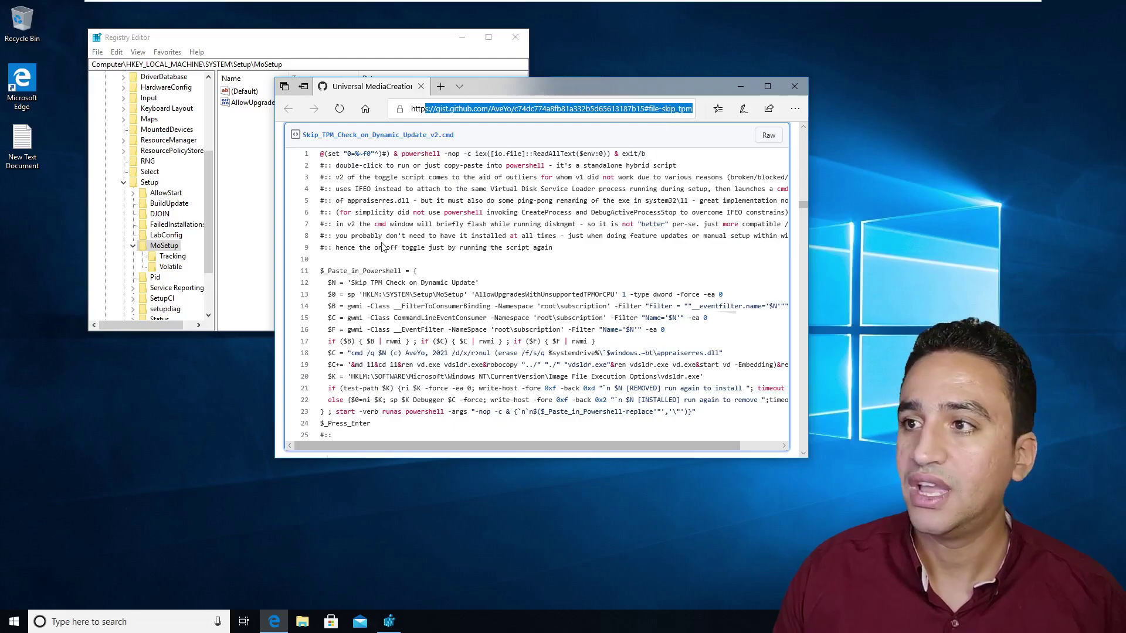
drag(351, 438, 316, 155)
scroll(445, 241, up, 6)
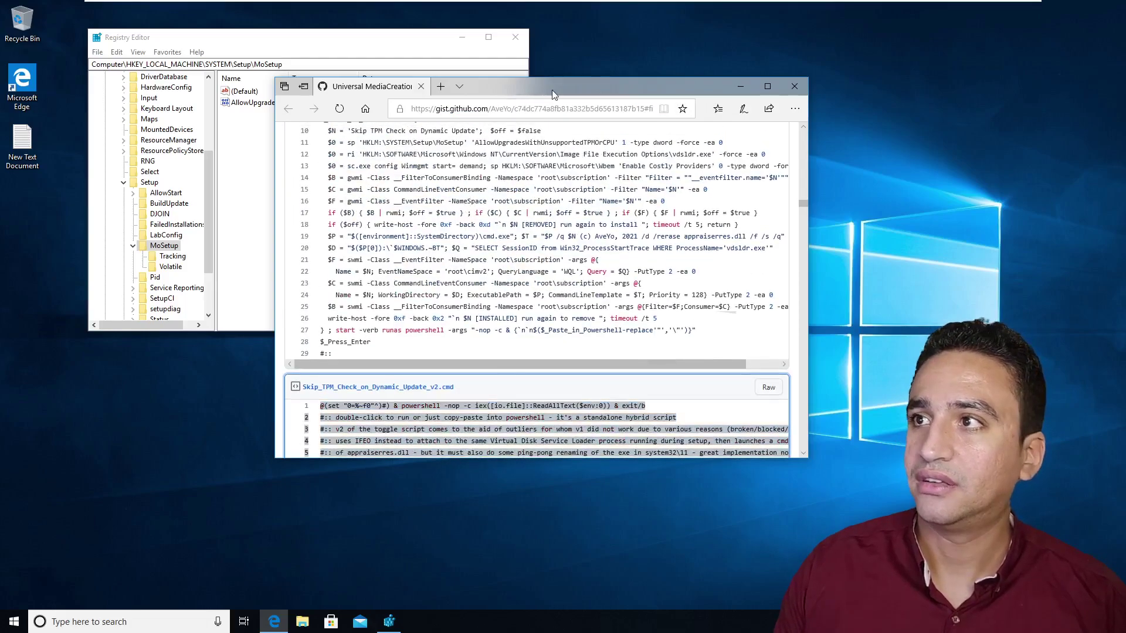
double_click(552, 89)
scroll(501, 367, up, 3)
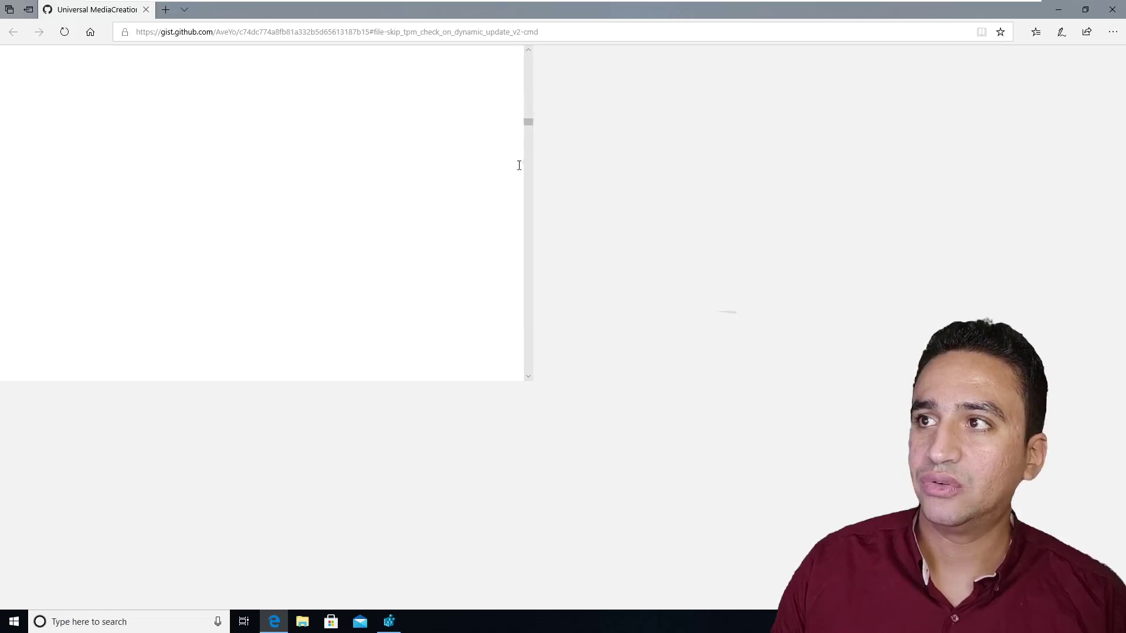
Select lines 1–25 of the Skip_TPM_Check_on_Dynamic_Update_v2.cmd script
scroll(514, 179, down, 3)
scroll(509, 192, down, 10)
drag(46, 375, 410, 257)
scroll(409, 257, up, 3)
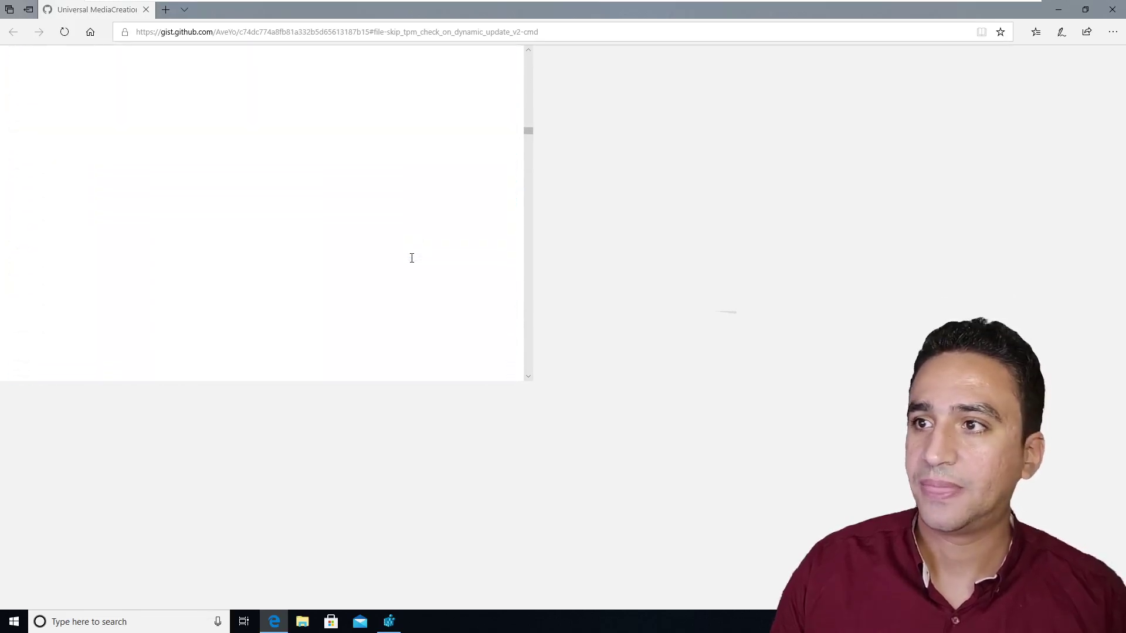
scroll(120, 265, down, 3)
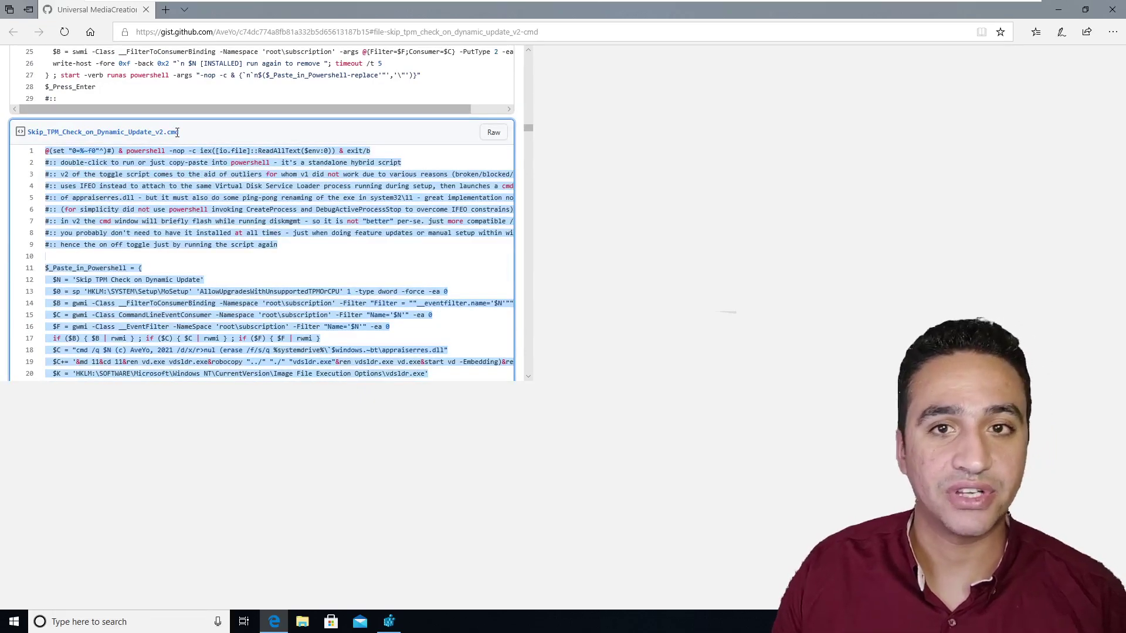
scroll(187, 235, down, 1)
scroll(188, 235, up, 2)
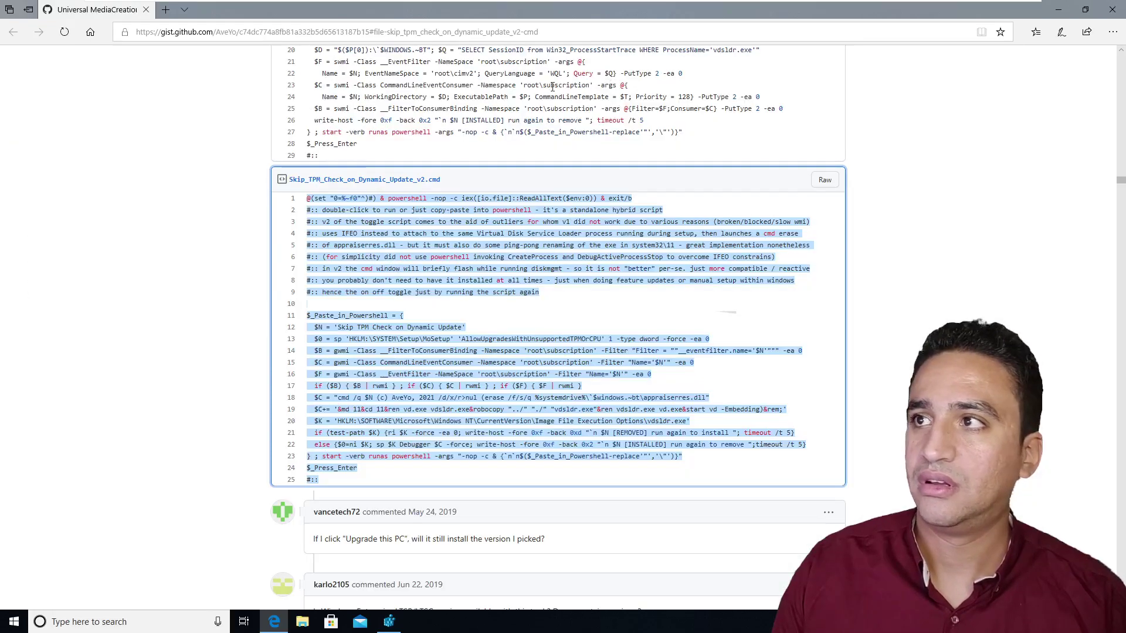
click(309, 201)
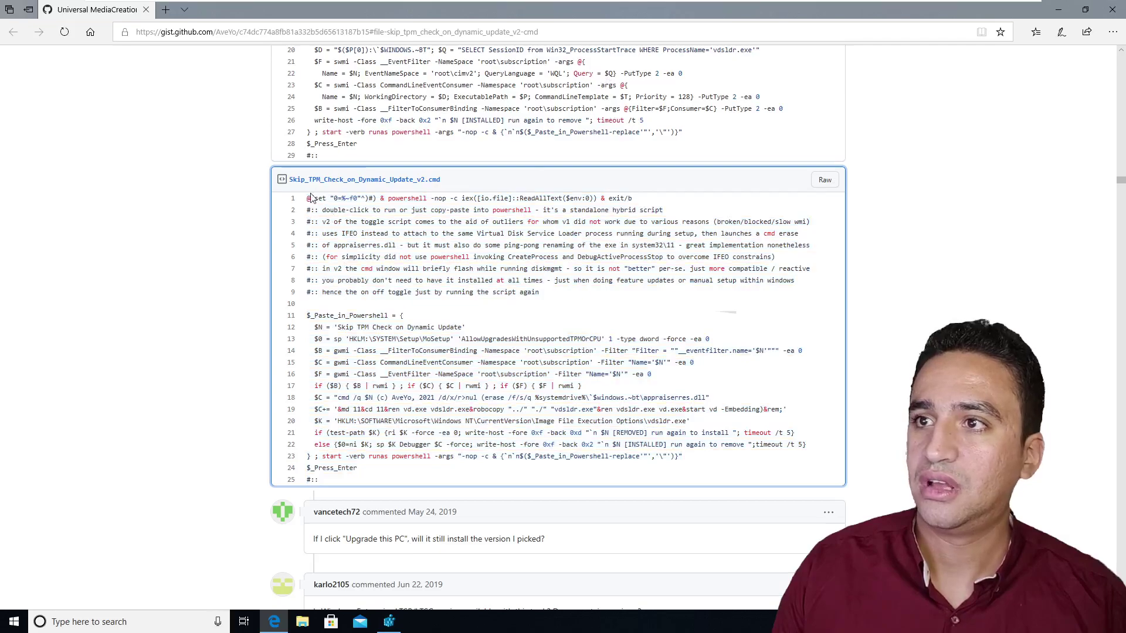
drag(309, 201, 375, 489)
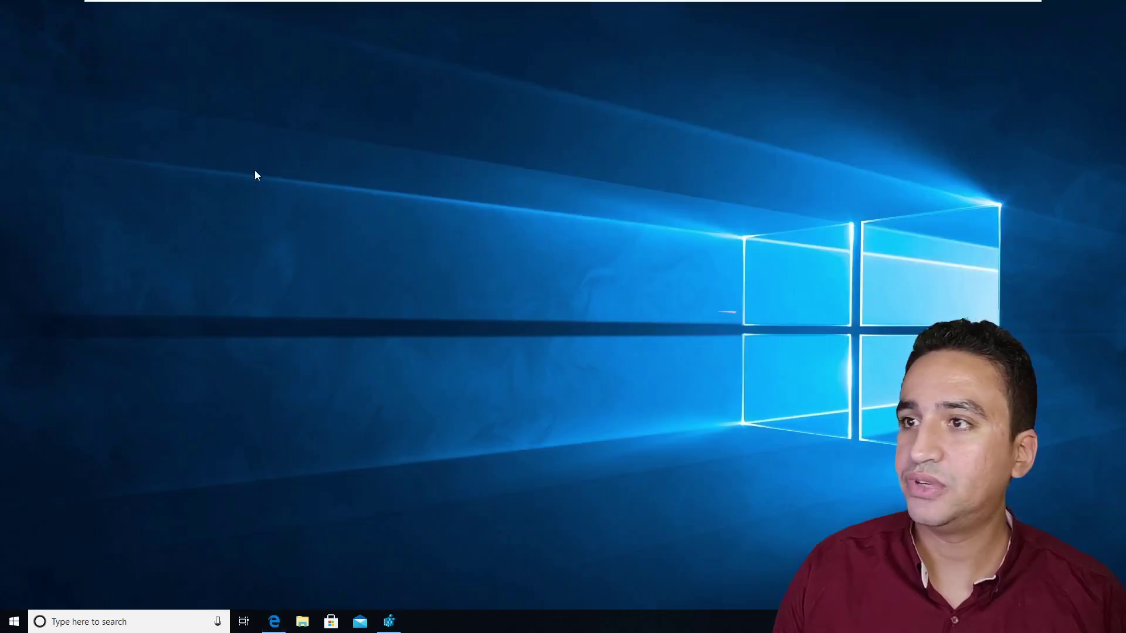
Create New Text Document (2) on the desktop and open it in Notepad
right_click(255, 167)
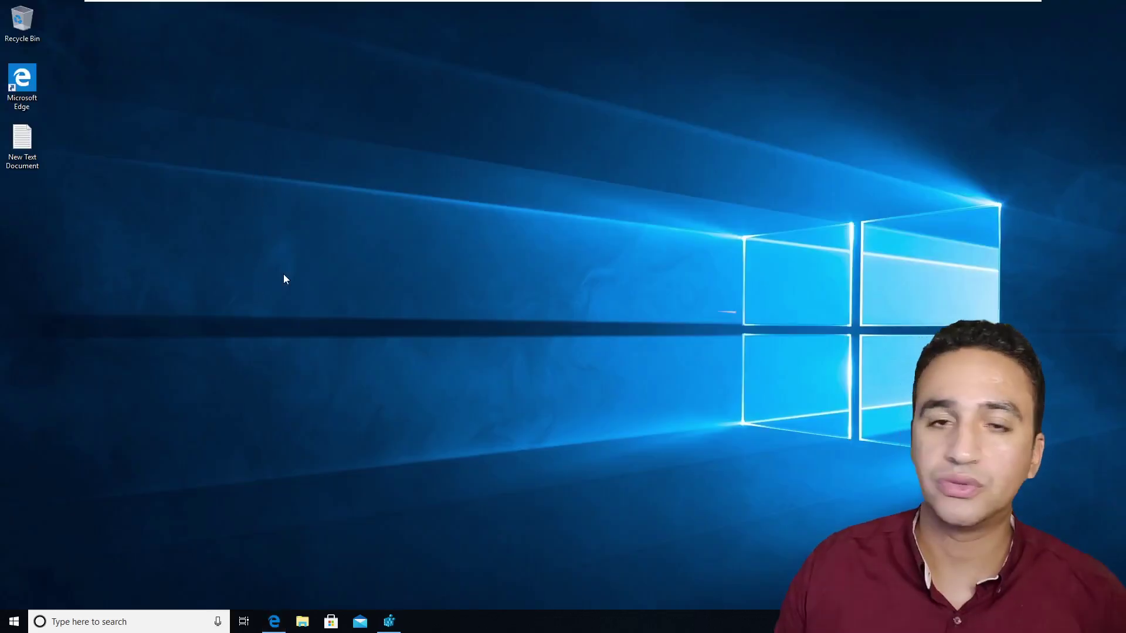
mouse_move(333, 252)
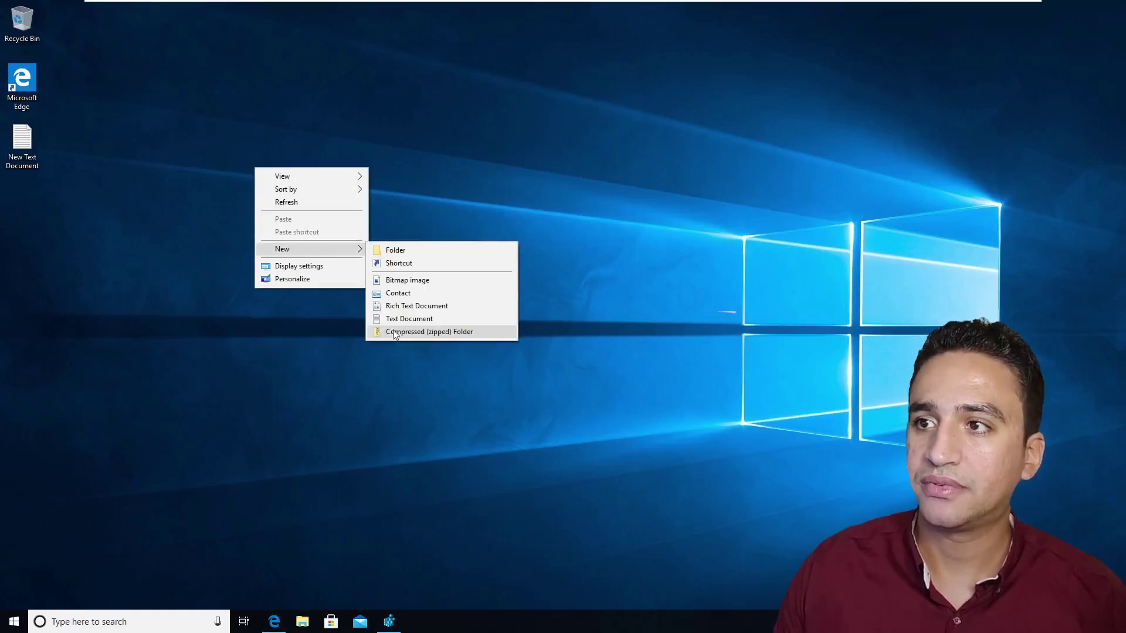
click(409, 319)
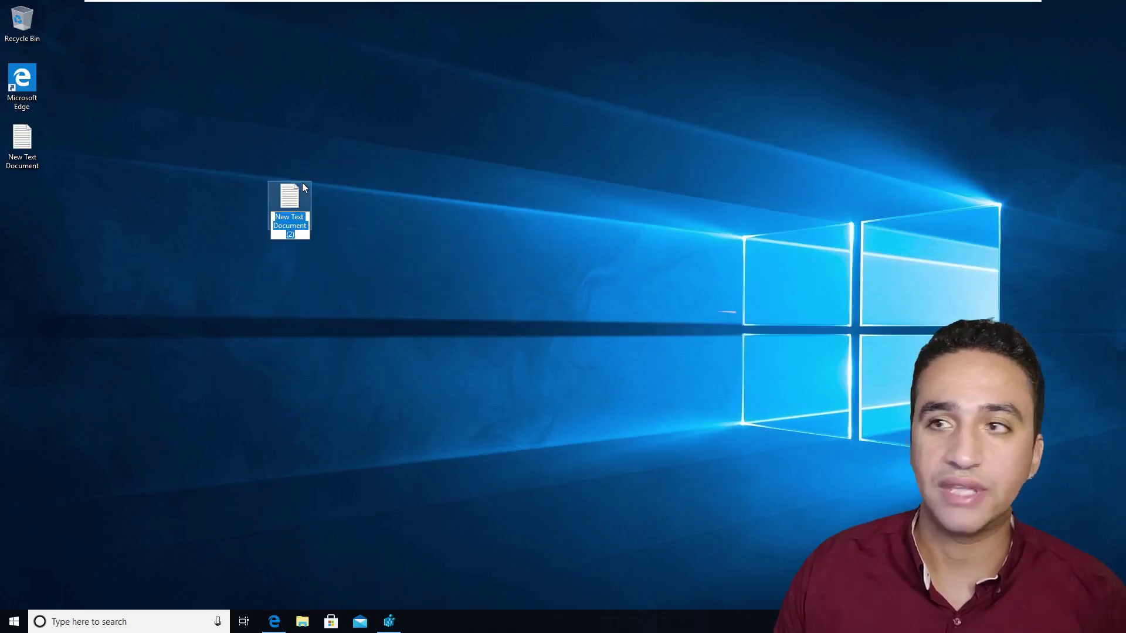
key(Return)
double_click(294, 216)
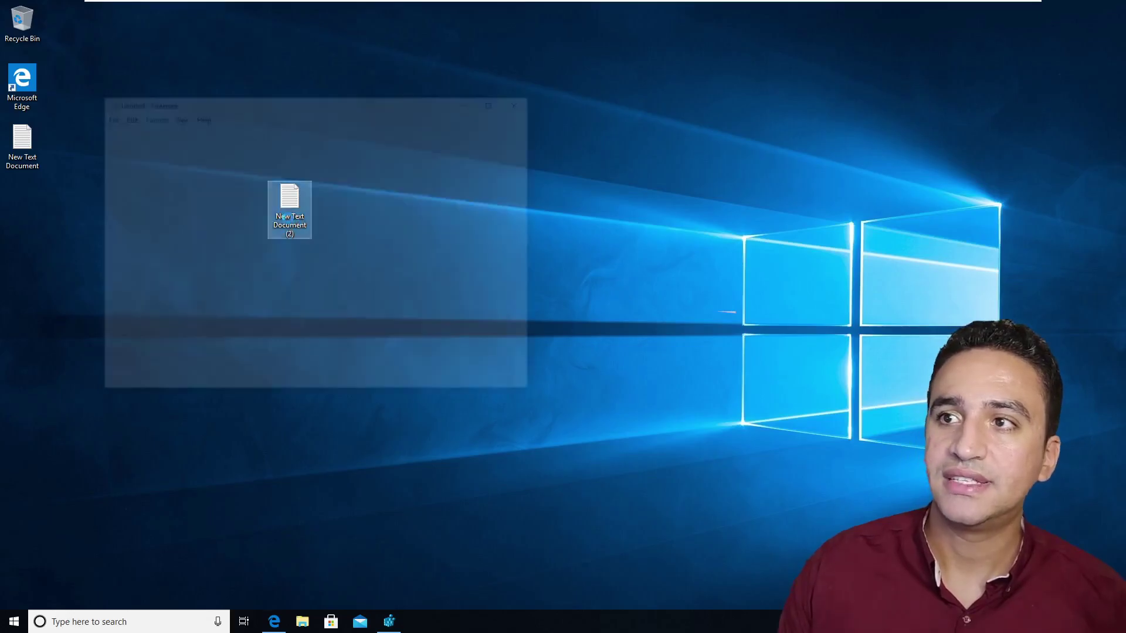
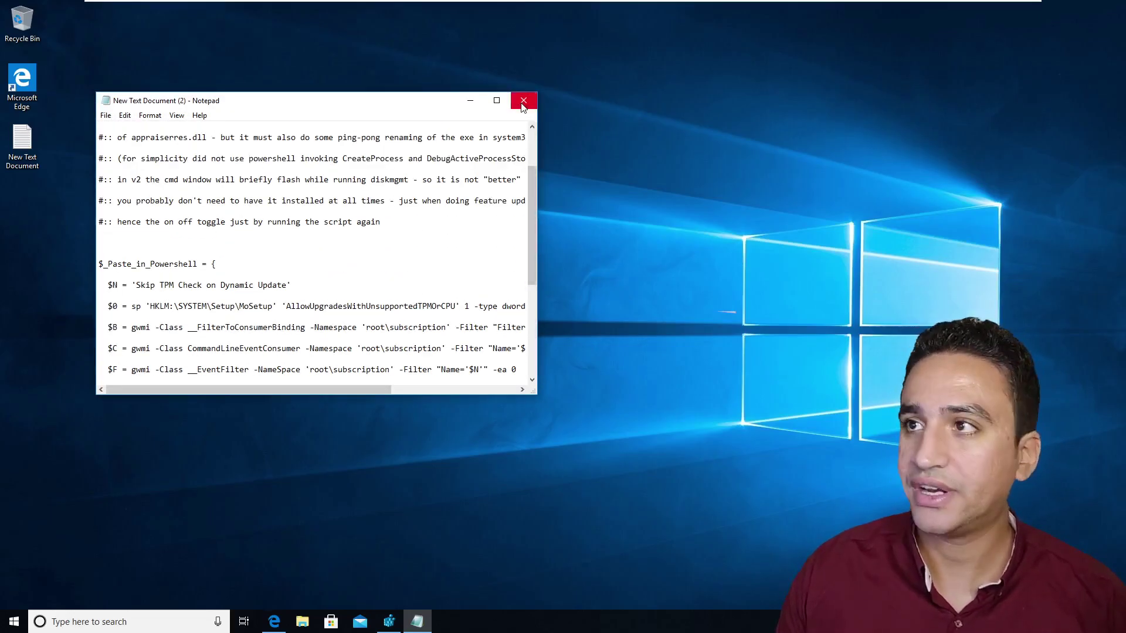
Close Notepad, saving the PowerShell bypass script to New Text Document (2)
click(523, 102)
click(535, 324)
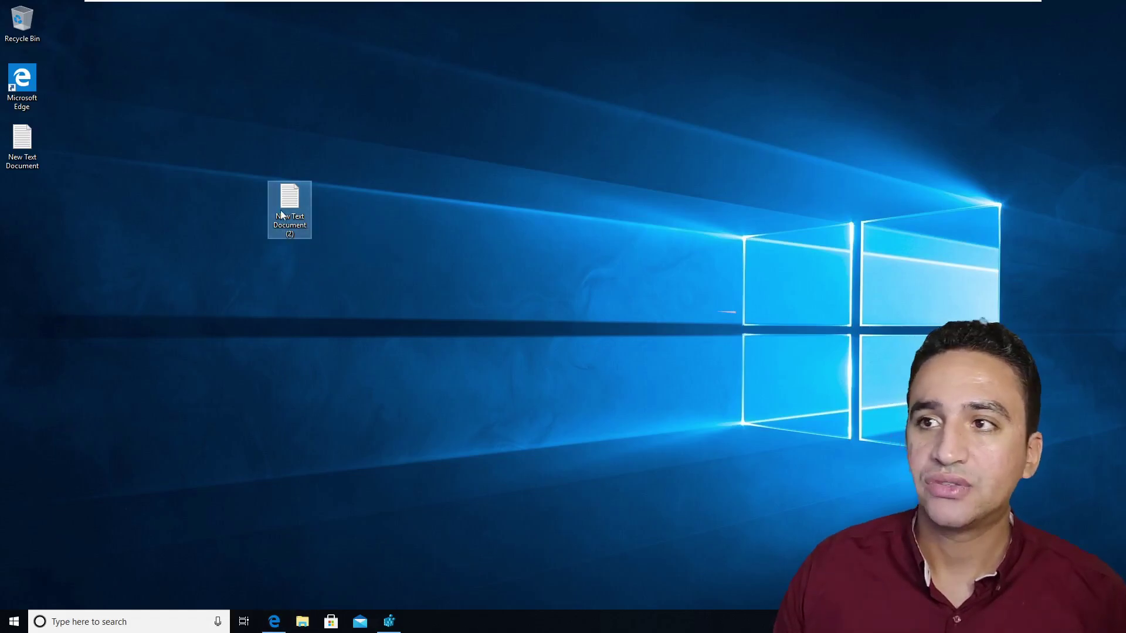
Uncheck 'Hide extensions for known file types' in File Explorer's Folder Options and apply it
click(308, 626)
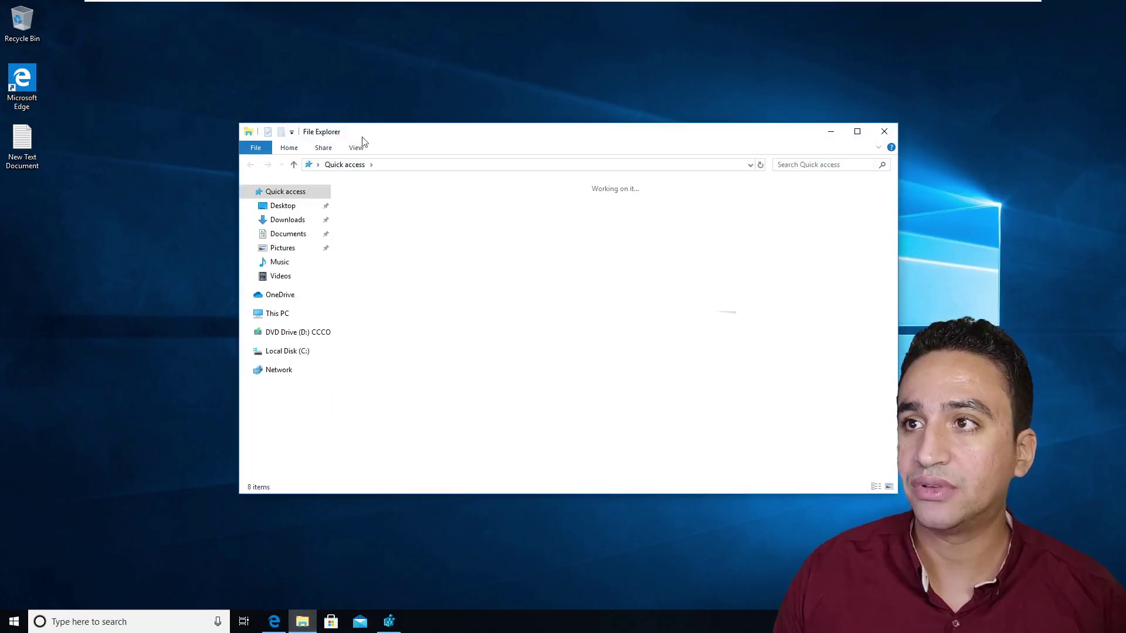
click(359, 152)
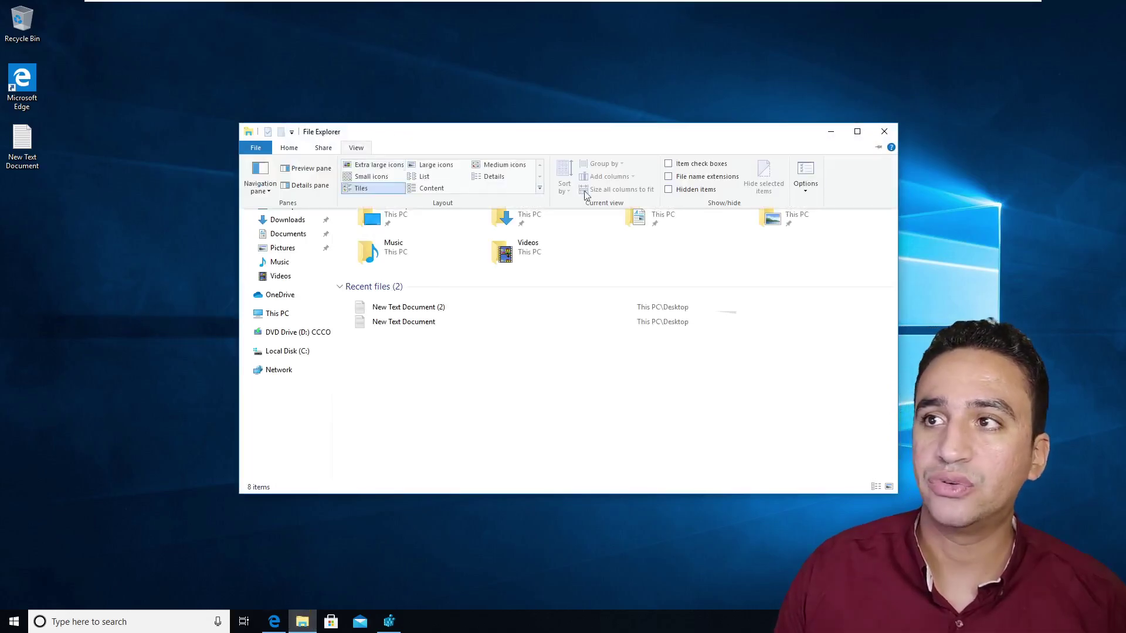
click(804, 176)
click(297, 215)
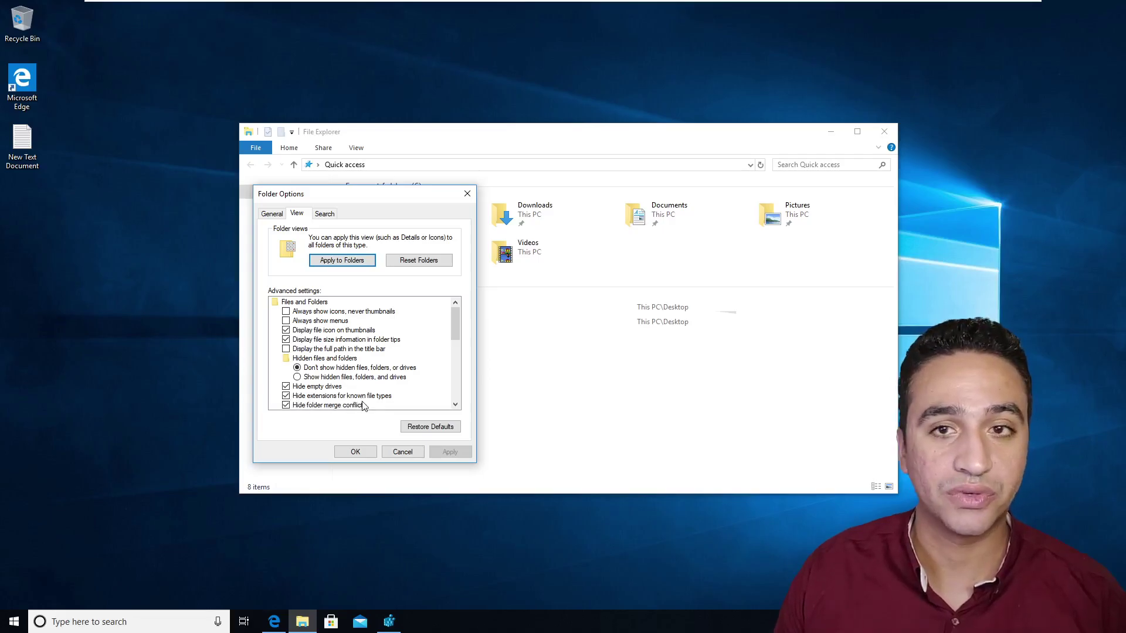
click(345, 399)
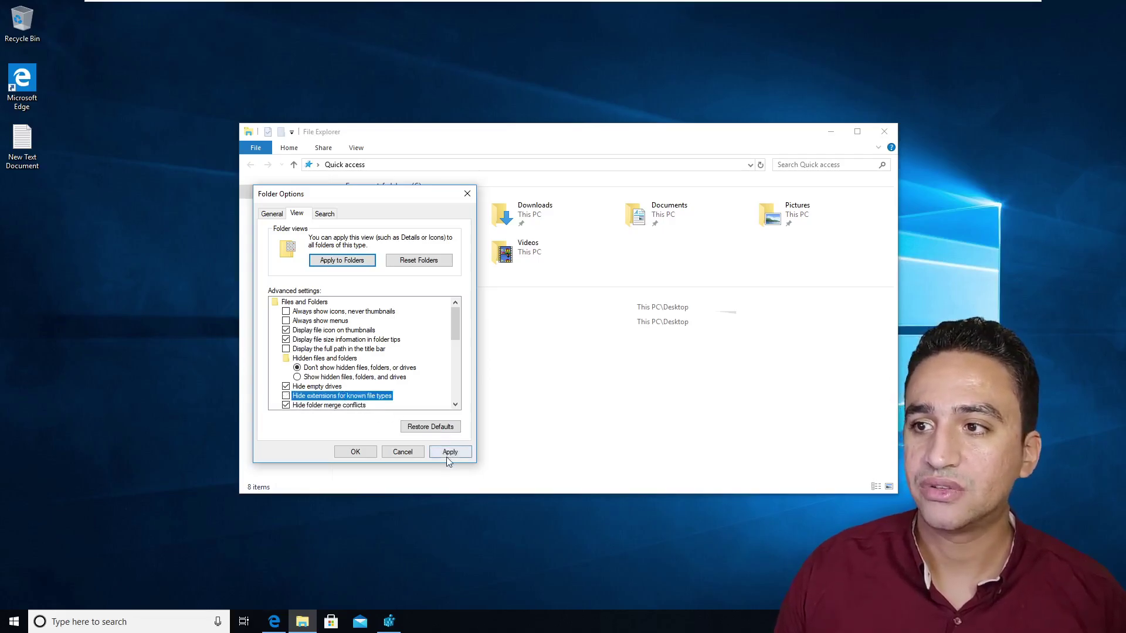
click(449, 455)
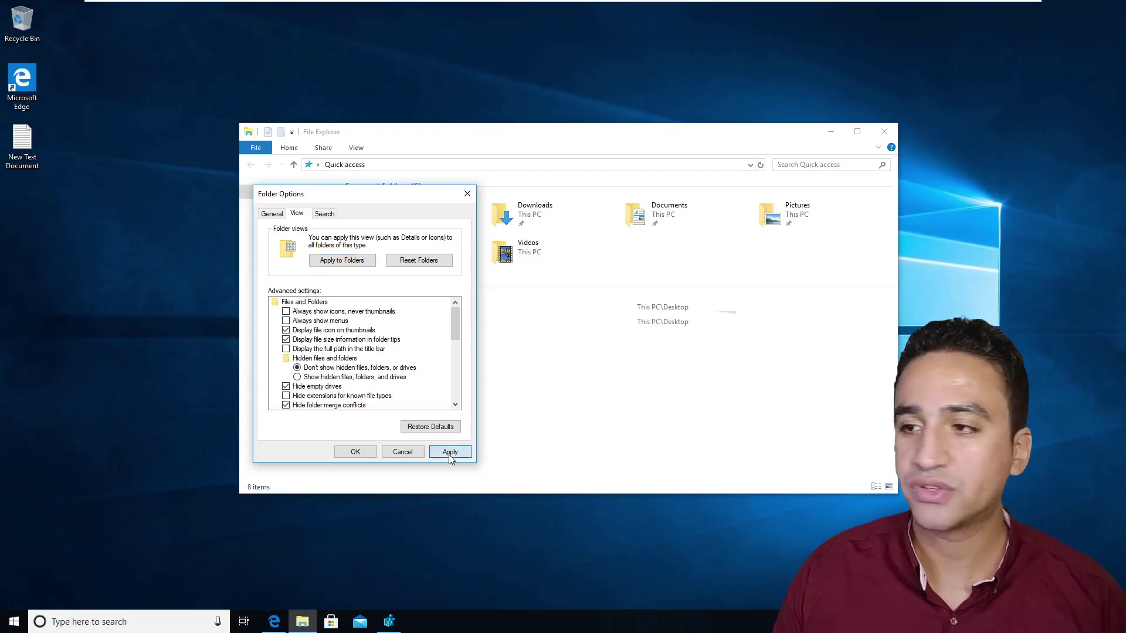
click(356, 453)
drag(341, 129, 632, 302)
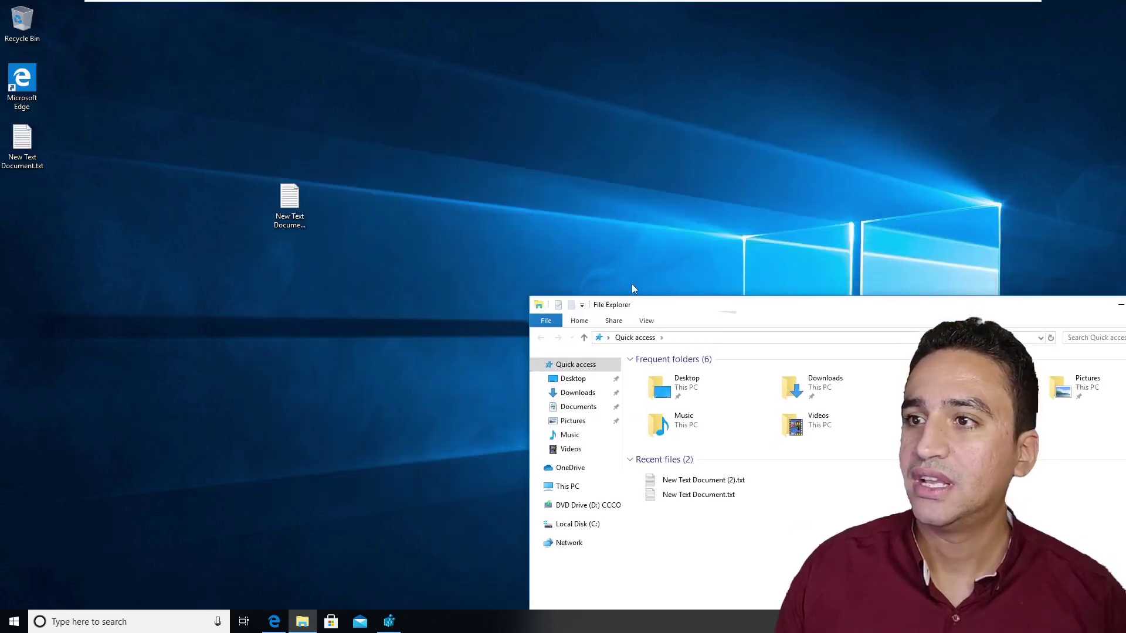
Change the desktop script's extension from .txt to .cmd and run New Text Document (2).cmd
click(295, 211)
right_click(295, 211)
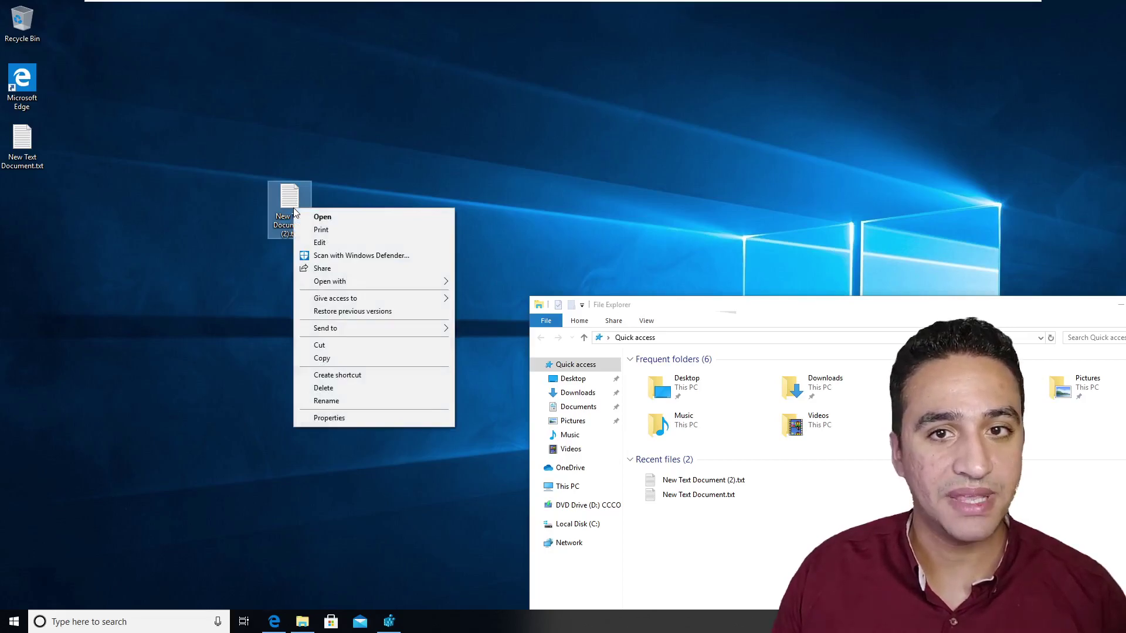
click(375, 403)
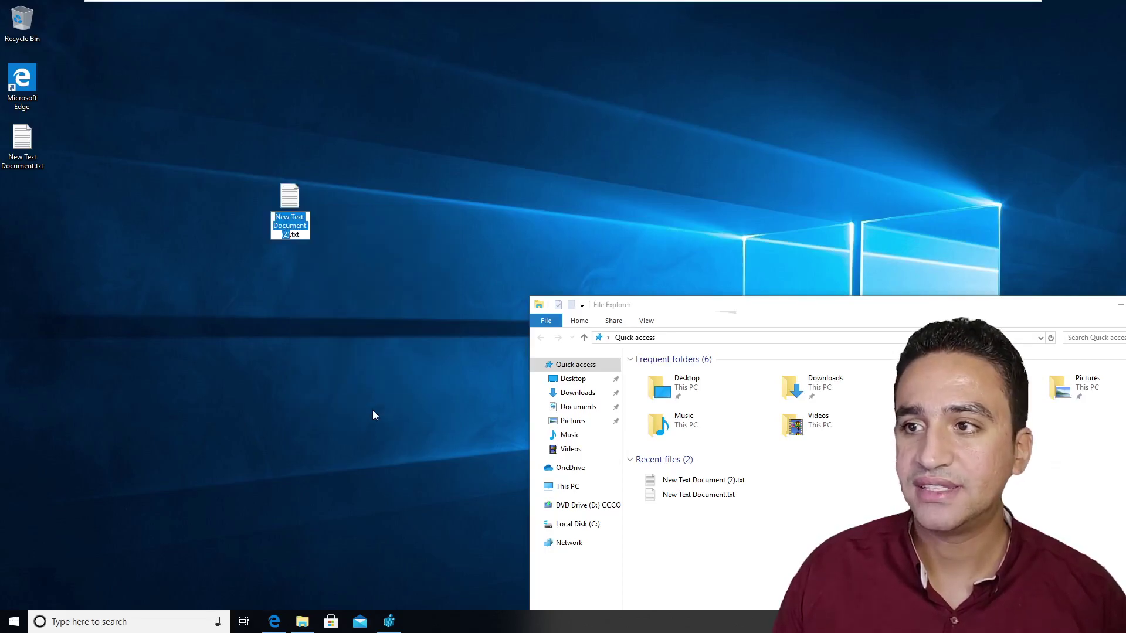
key(Right)
key(Right)
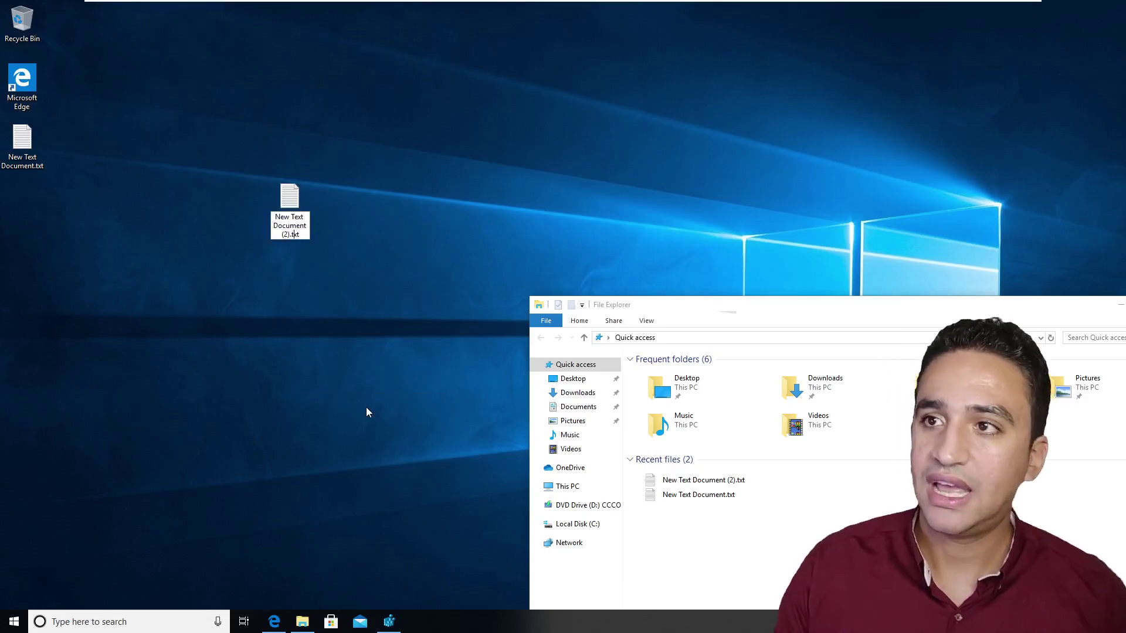
key(BackSpace)
key(BackSpace)
key(BackSpace)
text(c)
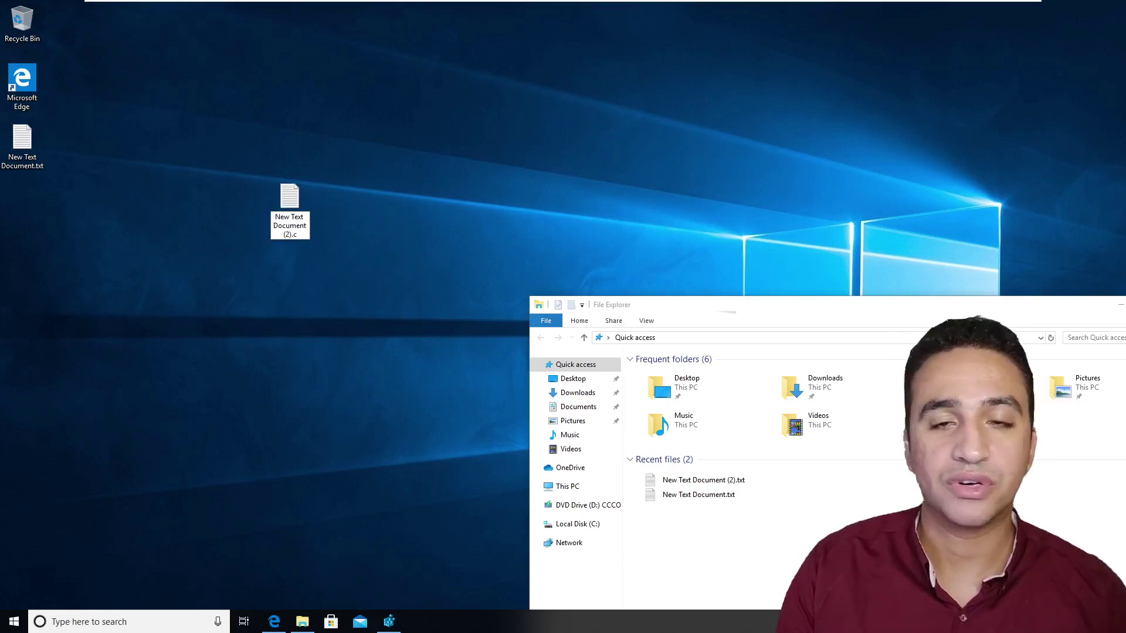
text(md)
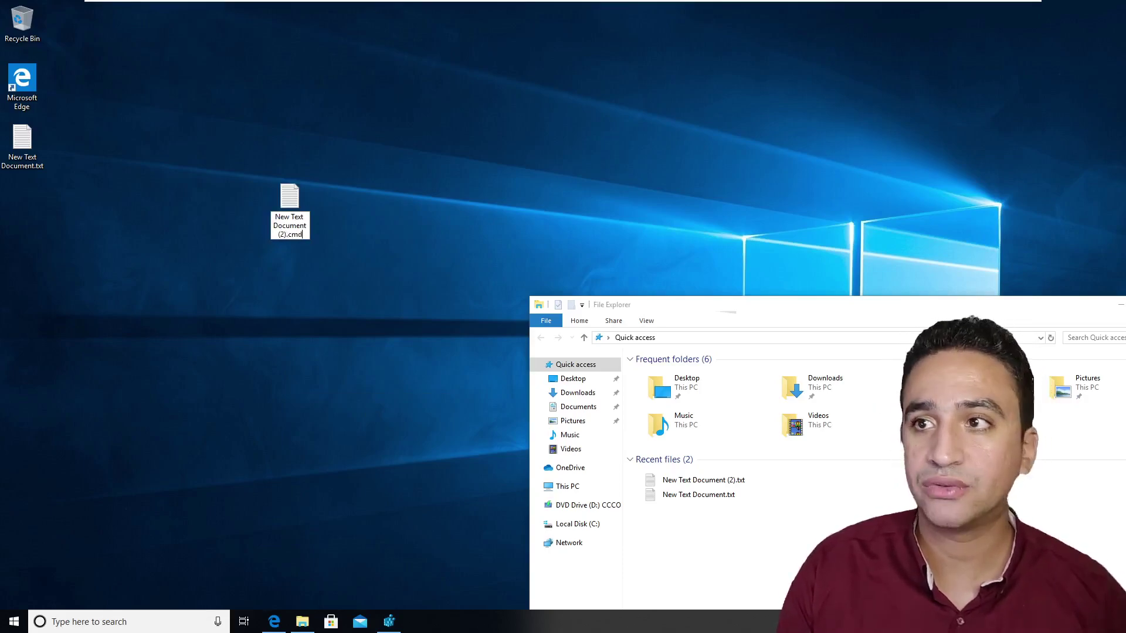
key(Return)
key(Return)
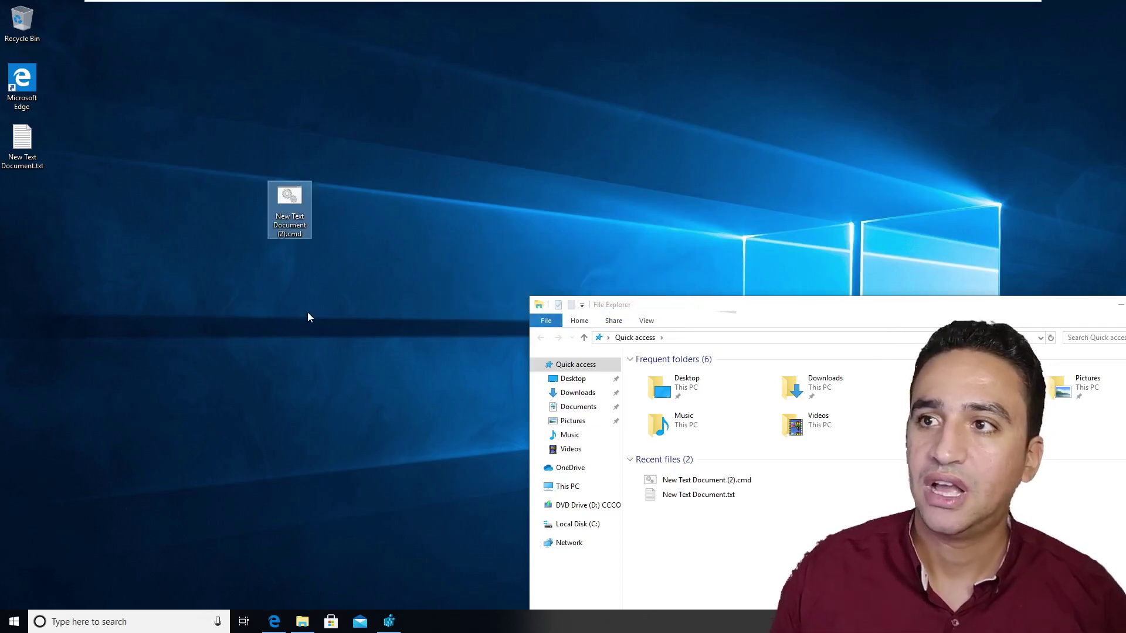
double_click(299, 221)
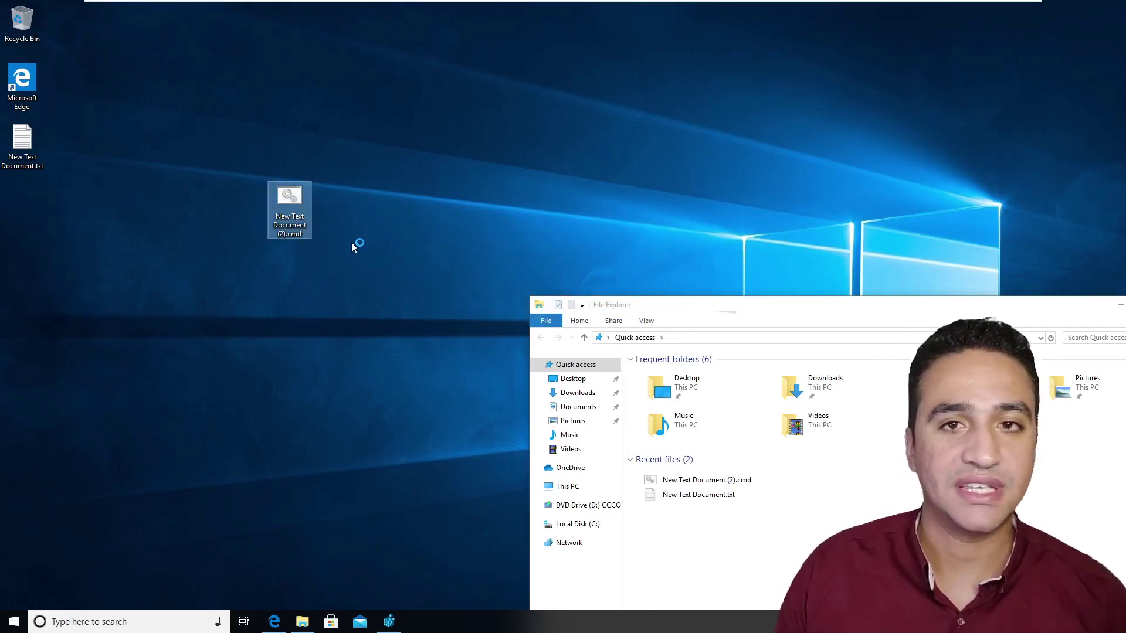
Move the File Explorer window back toward the screen centre while the script runs
drag(749, 308, 812, 206)
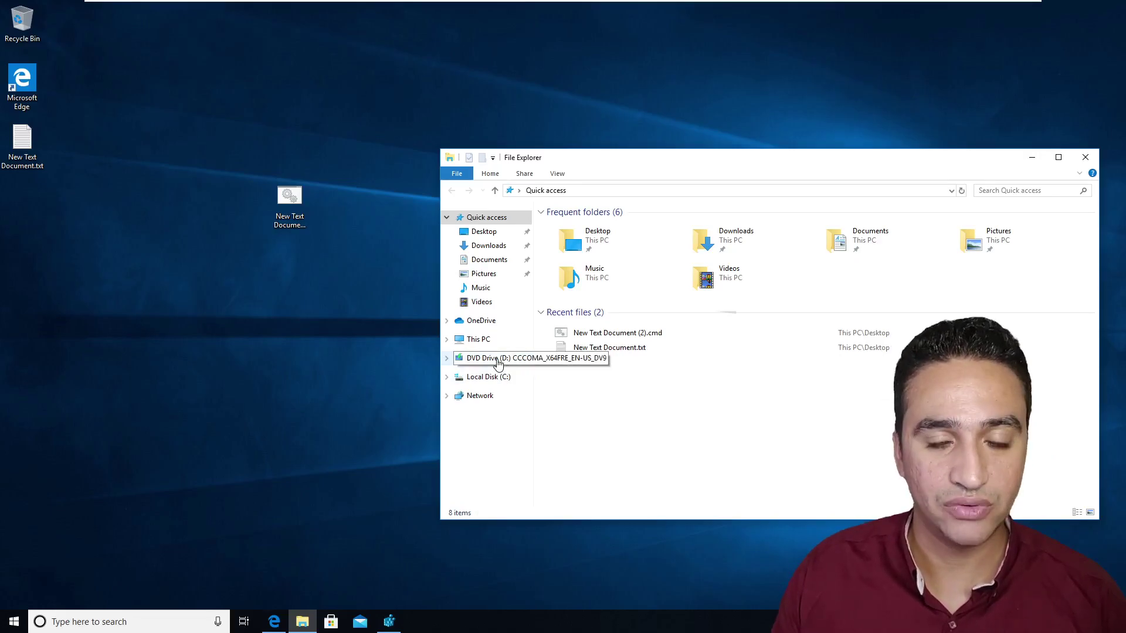
Open DVD Drive (D:) CCCOMA_X64FRE_EN-US_DV9 from the navigation pane
click(498, 362)
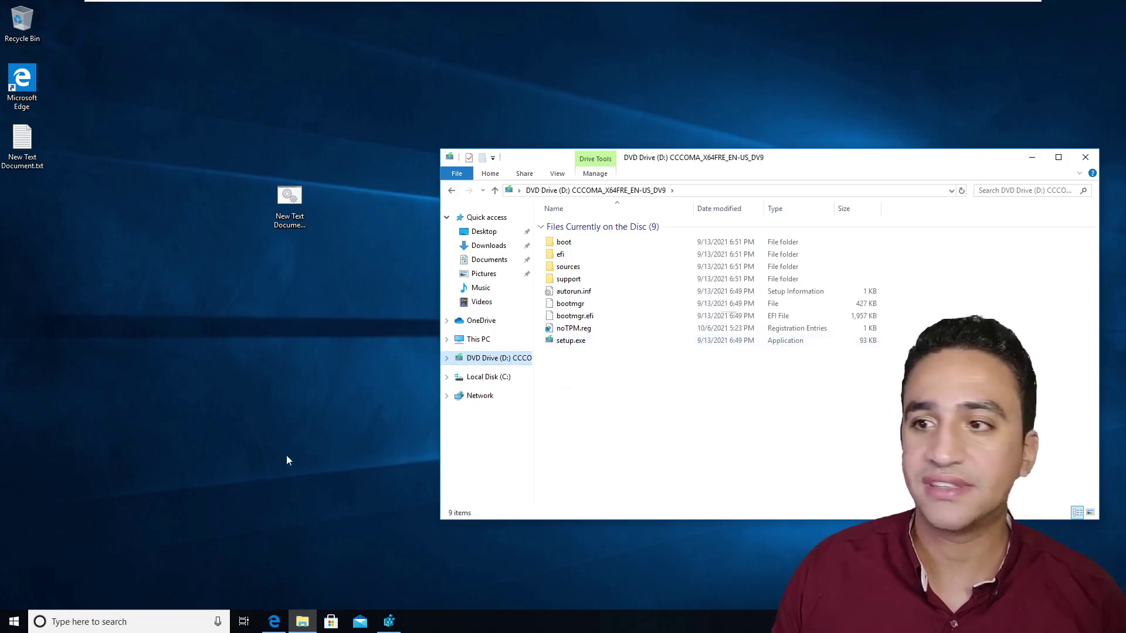
mouse_move(432, 3)
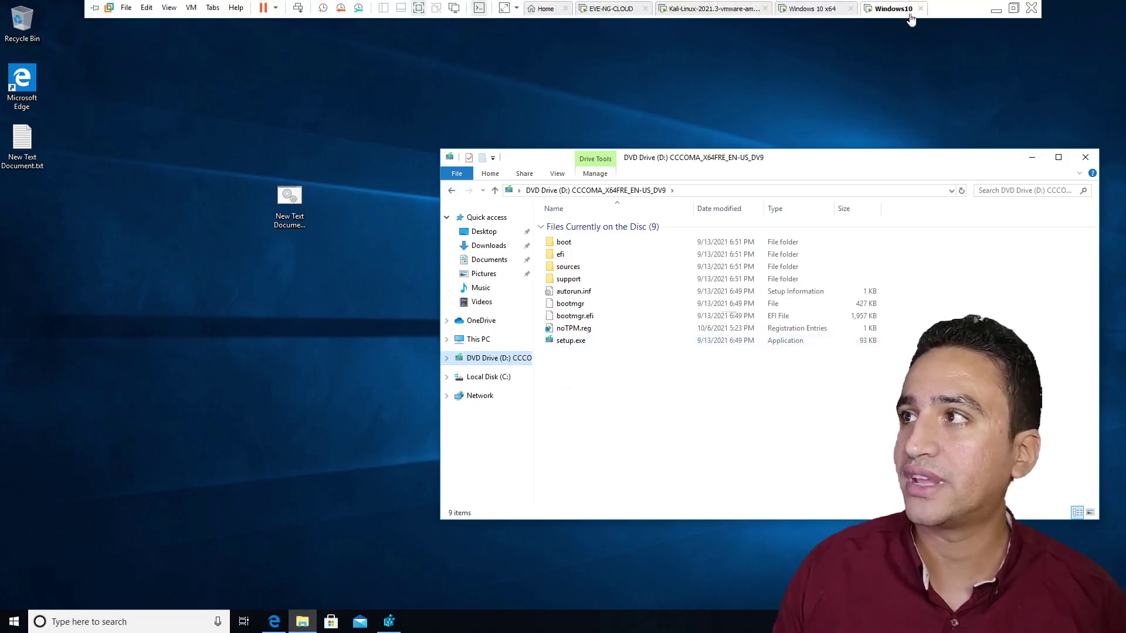
right_click(892, 3)
click(924, 160)
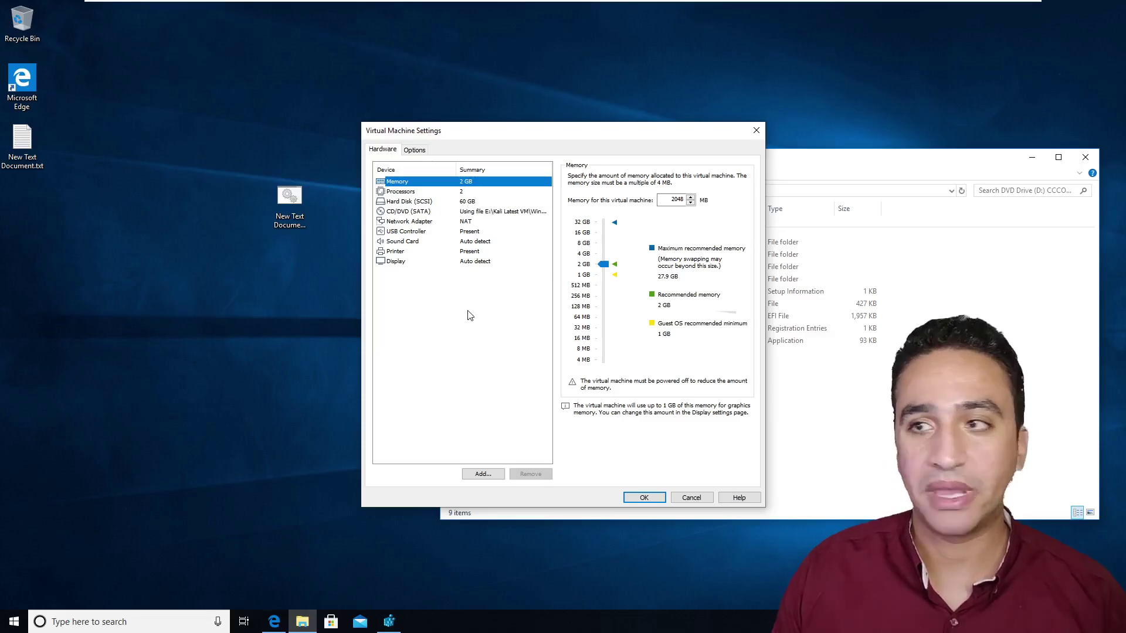
click(448, 301)
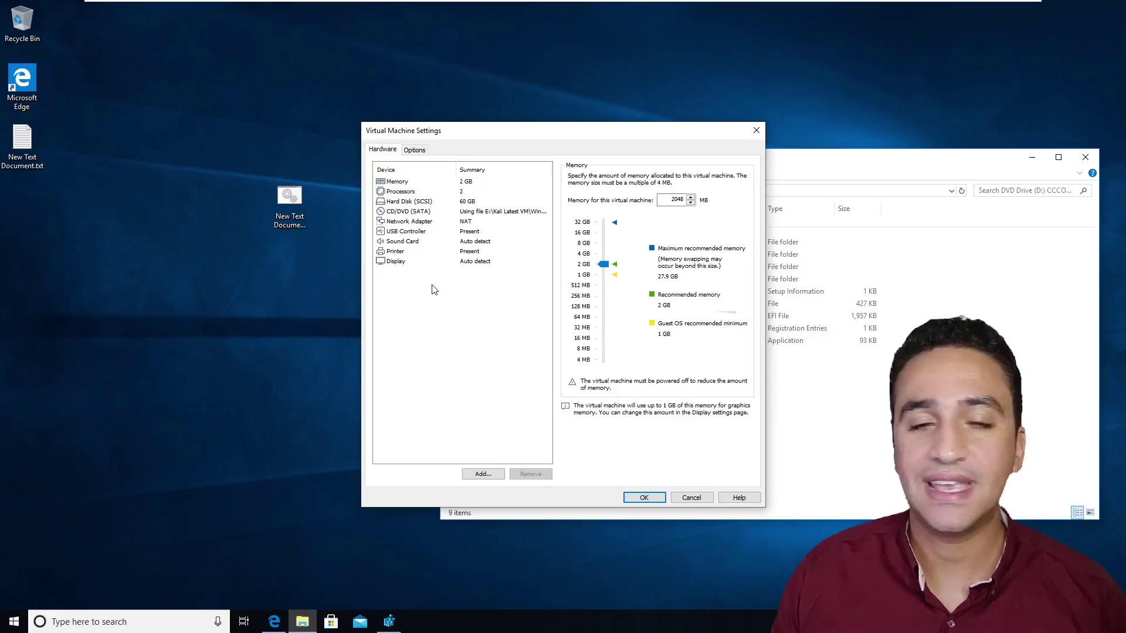
click(692, 498)
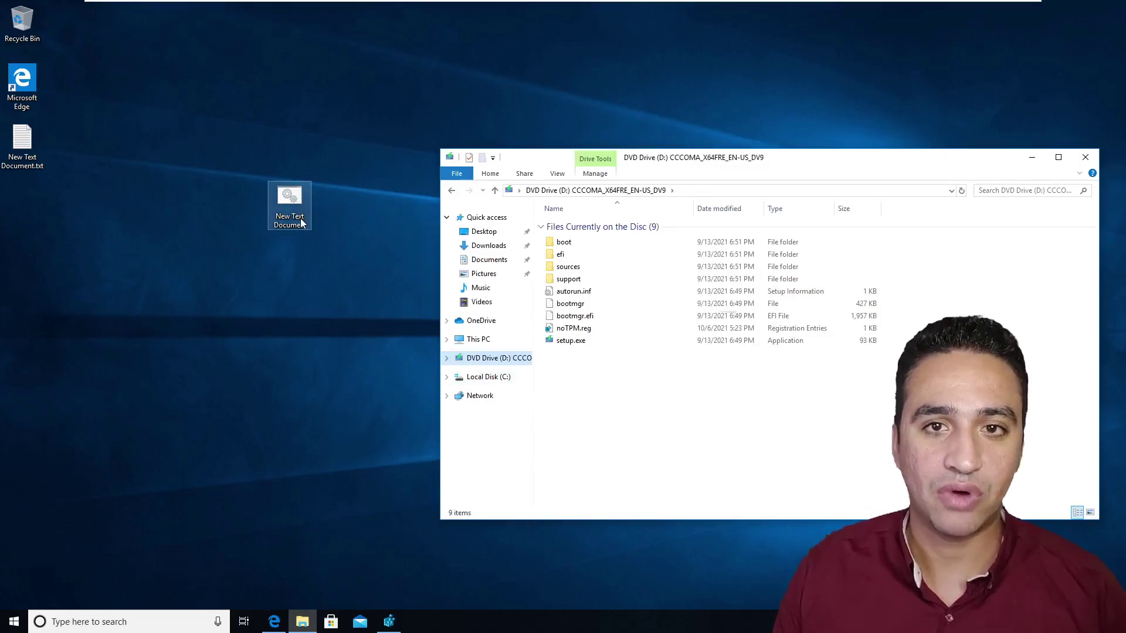
Run setup.exe from the disc, go past Install Windows 11, and scroll the license terms to the end
double_click(563, 342)
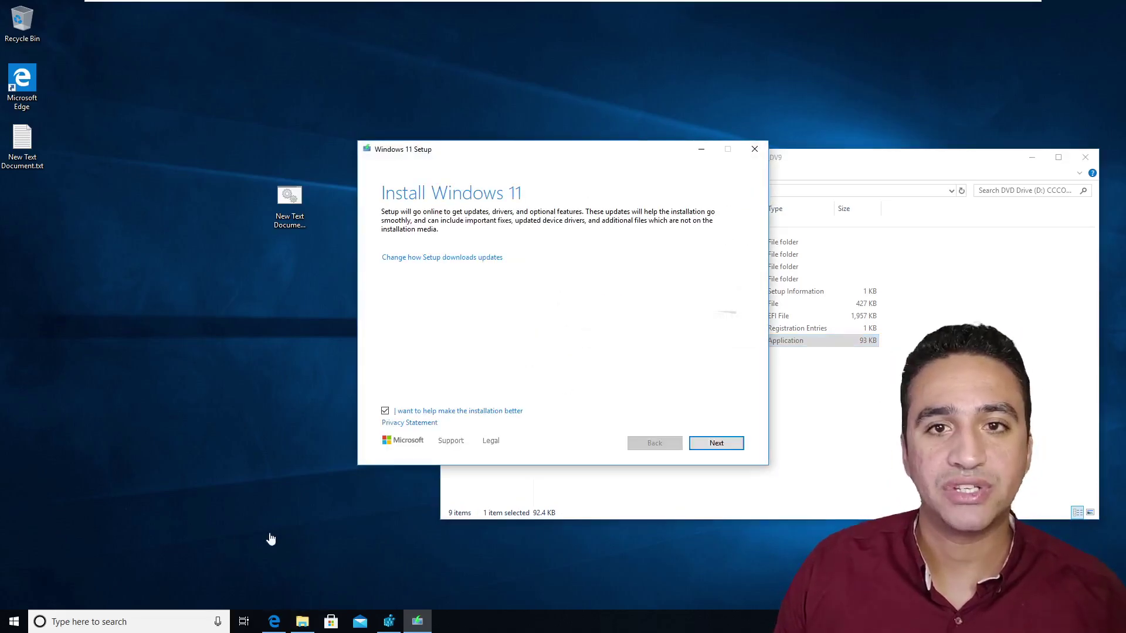
click(720, 444)
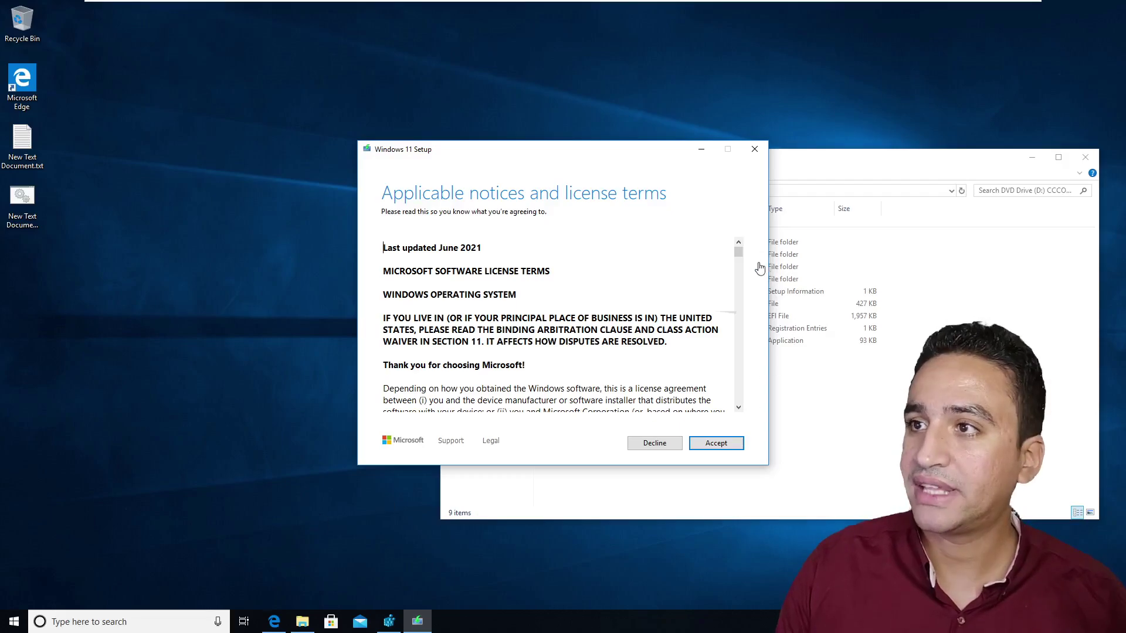
drag(738, 253, 712, 457)
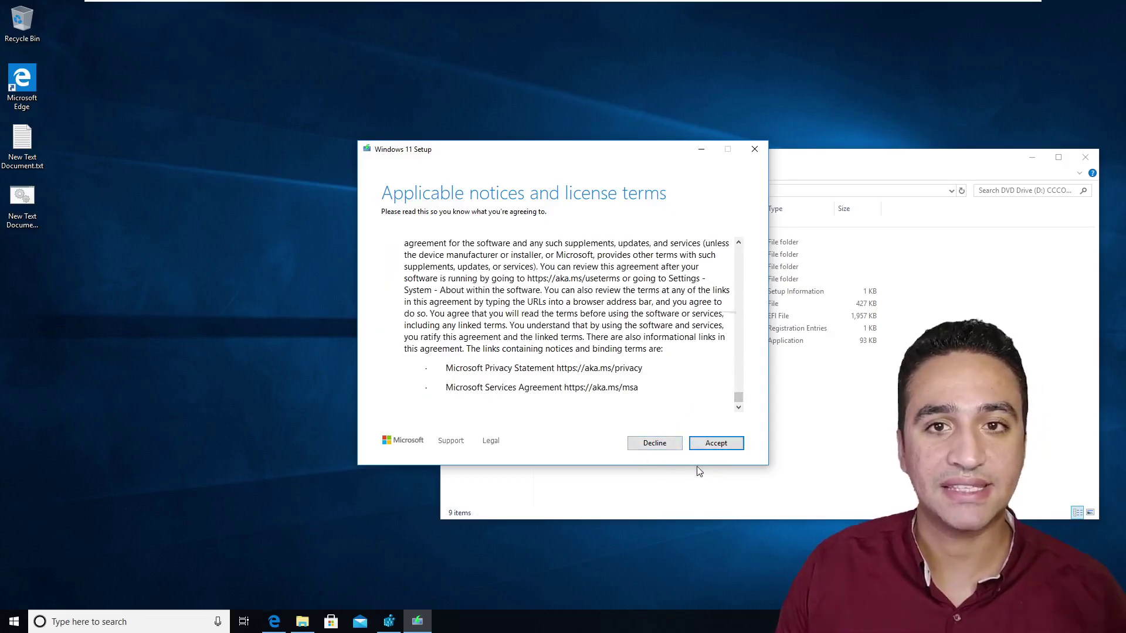